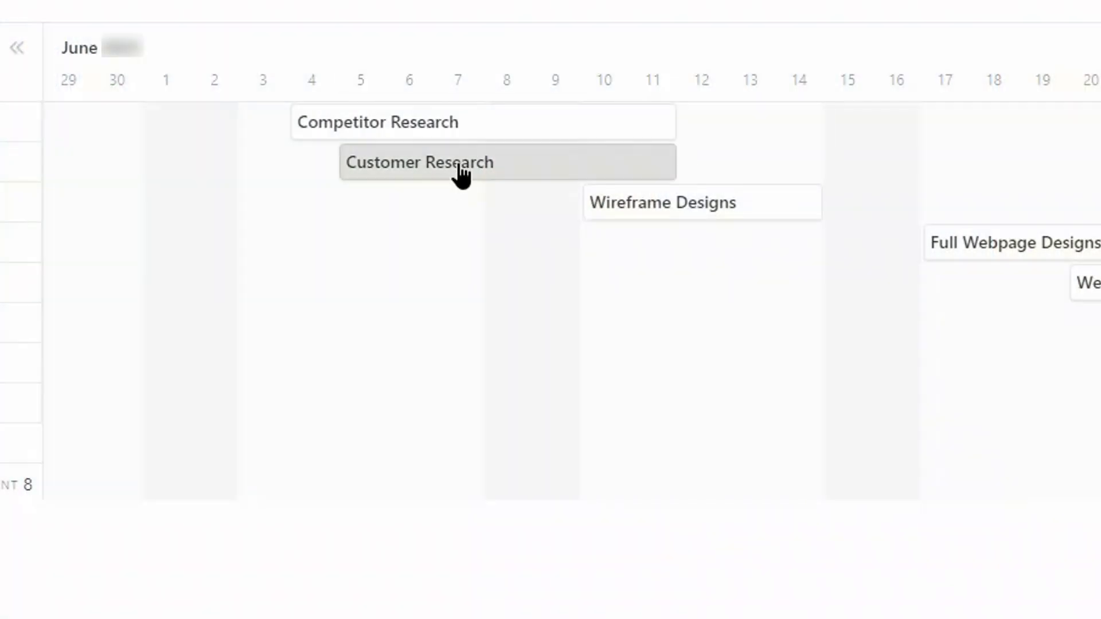
- Drag the Customer Research bar a few days later on the timeline preview
{"action": "left_click_drag", "start_coordinate": [459, 174], "coordinate": [573, 167]}
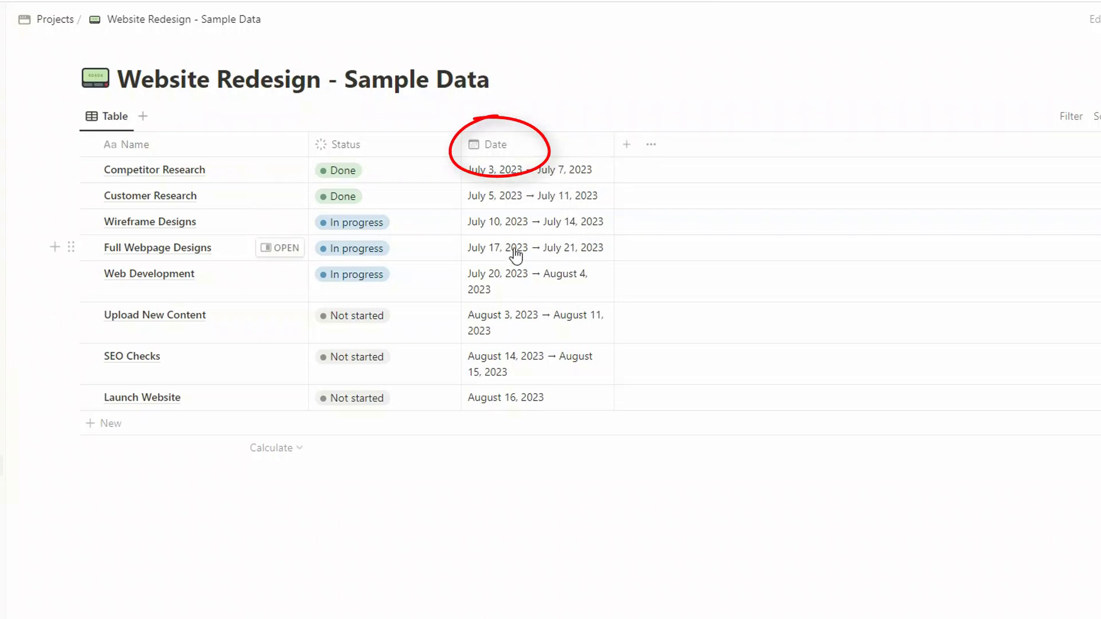
{"action": "left_click", "coordinate": [510, 172]}
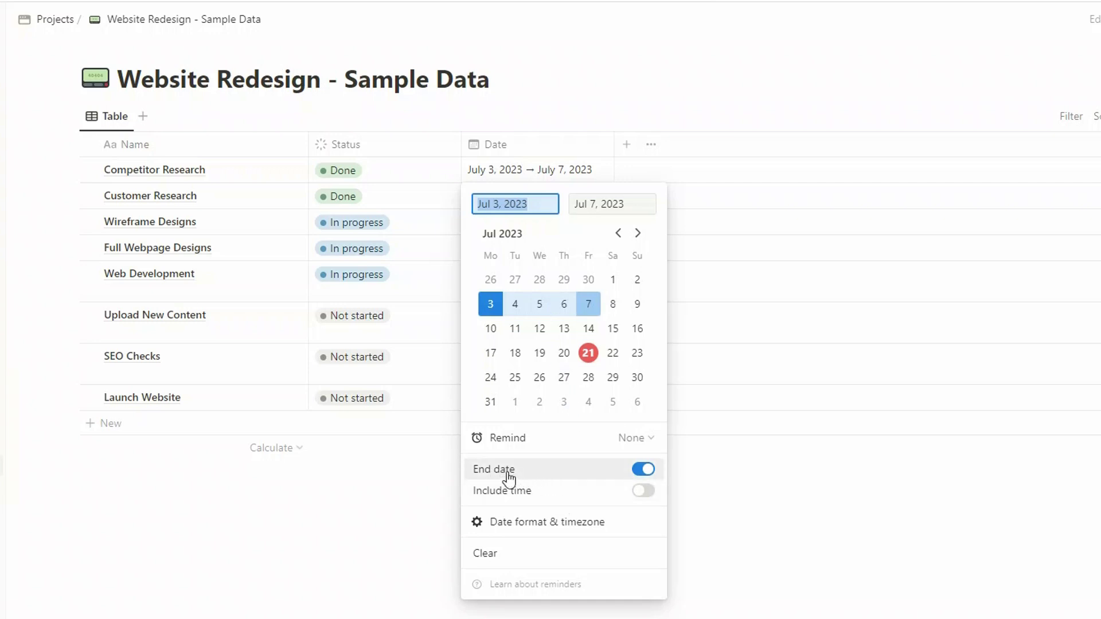
{"action": "left_click", "coordinate": [637, 471]}
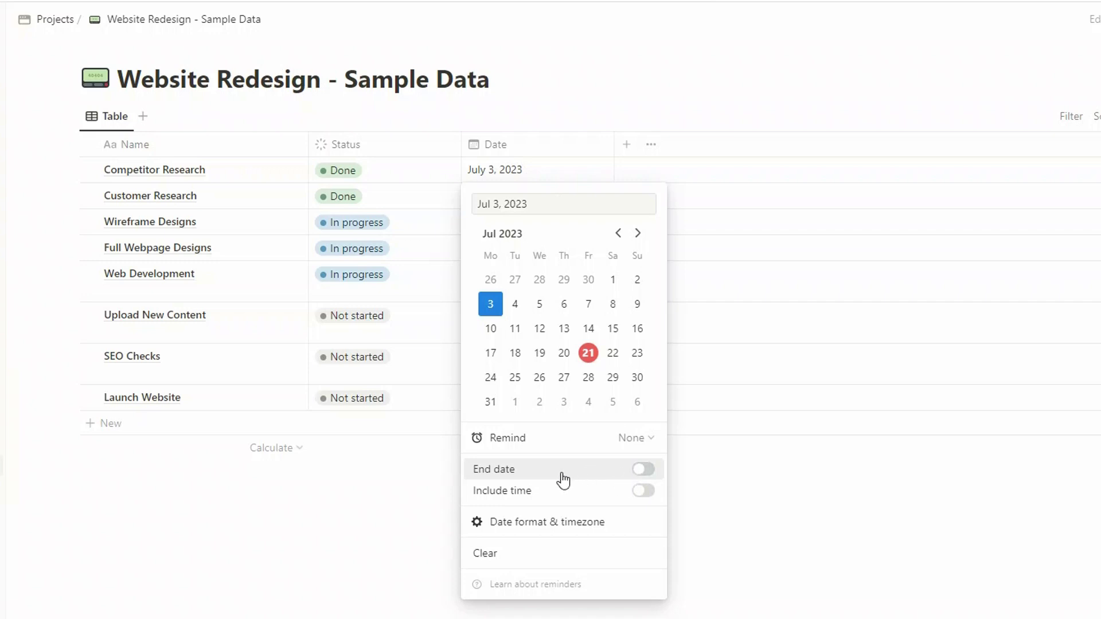
{"action": "left_click", "coordinate": [652, 471]}
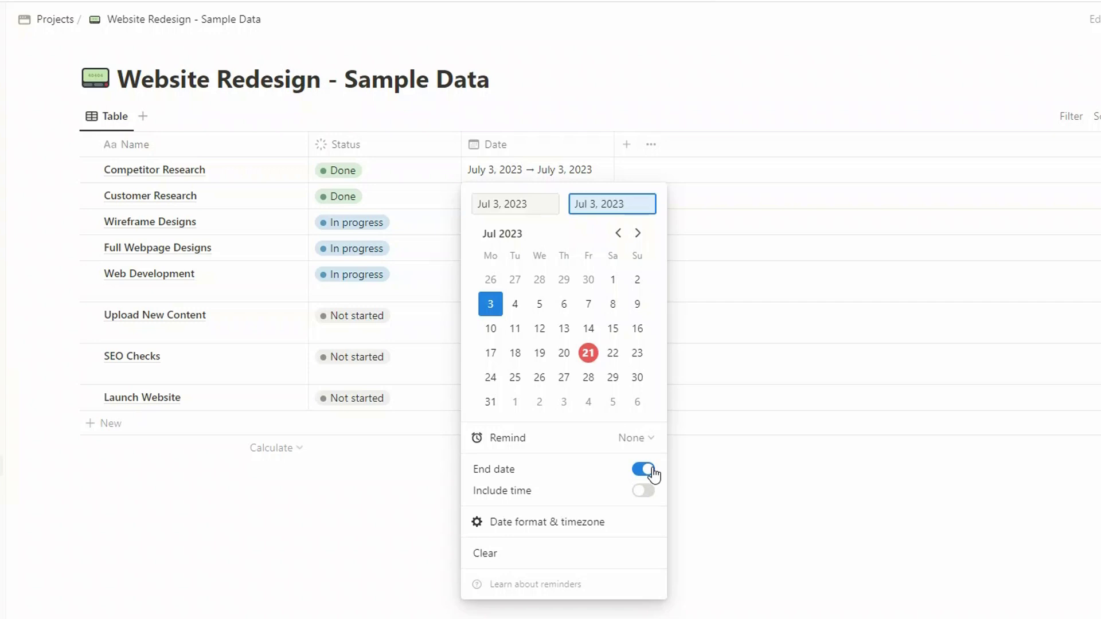
{"action": "left_click", "coordinate": [589, 310]}
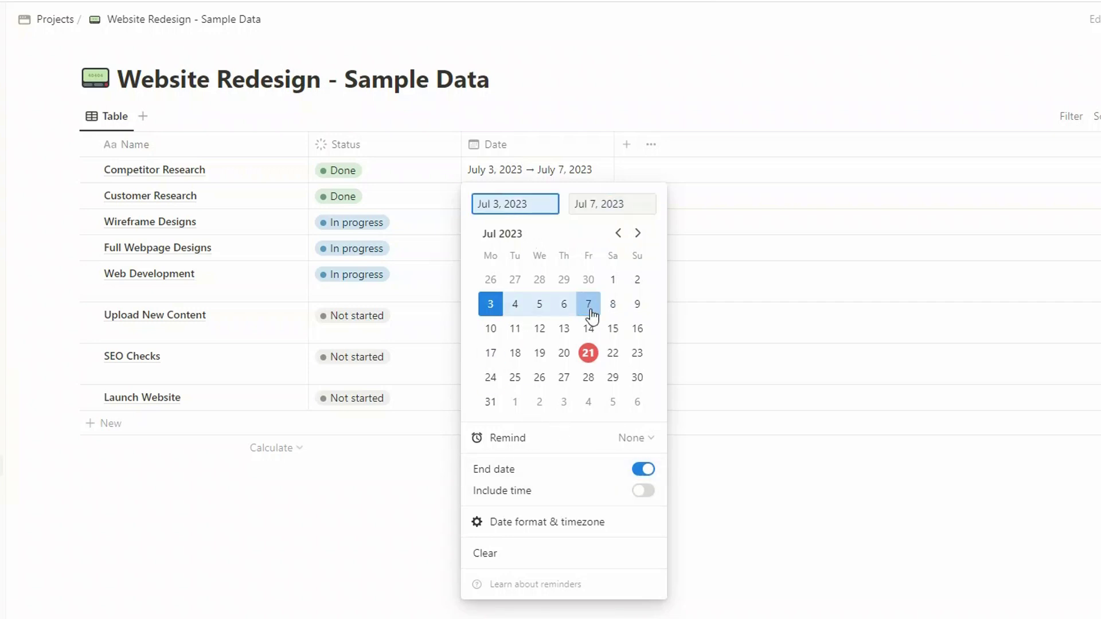
{"action": "left_click", "coordinate": [717, 591]}
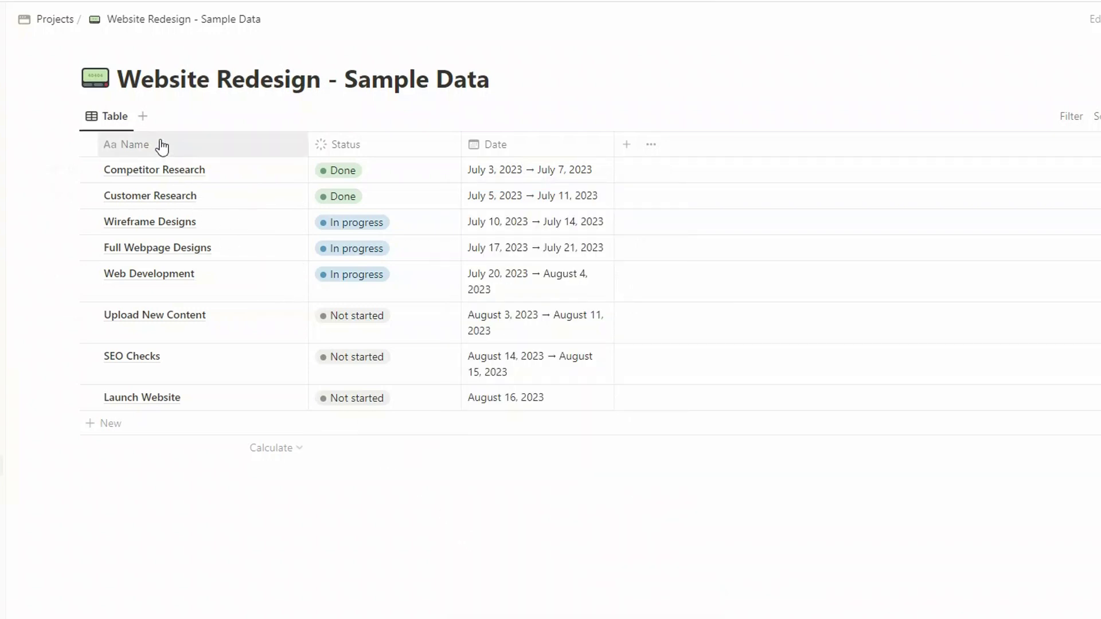
- Create a Timeline view with Show table on, reviewing table properties and page-open options
{"action": "left_click", "coordinate": [143, 117]}
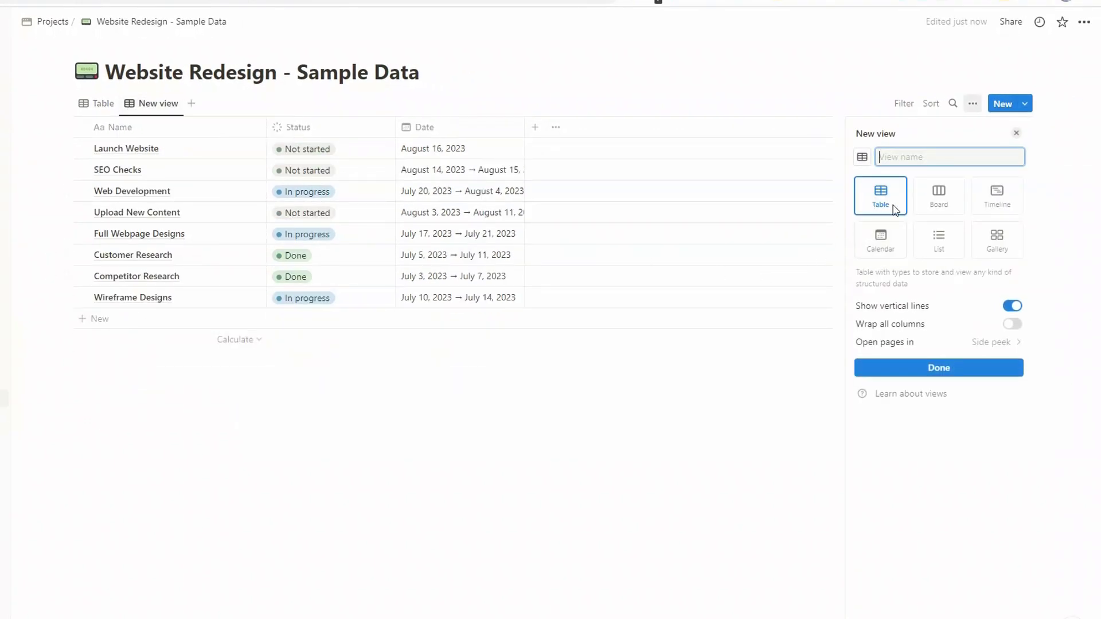
{"action": "left_click", "coordinate": [1008, 208]}
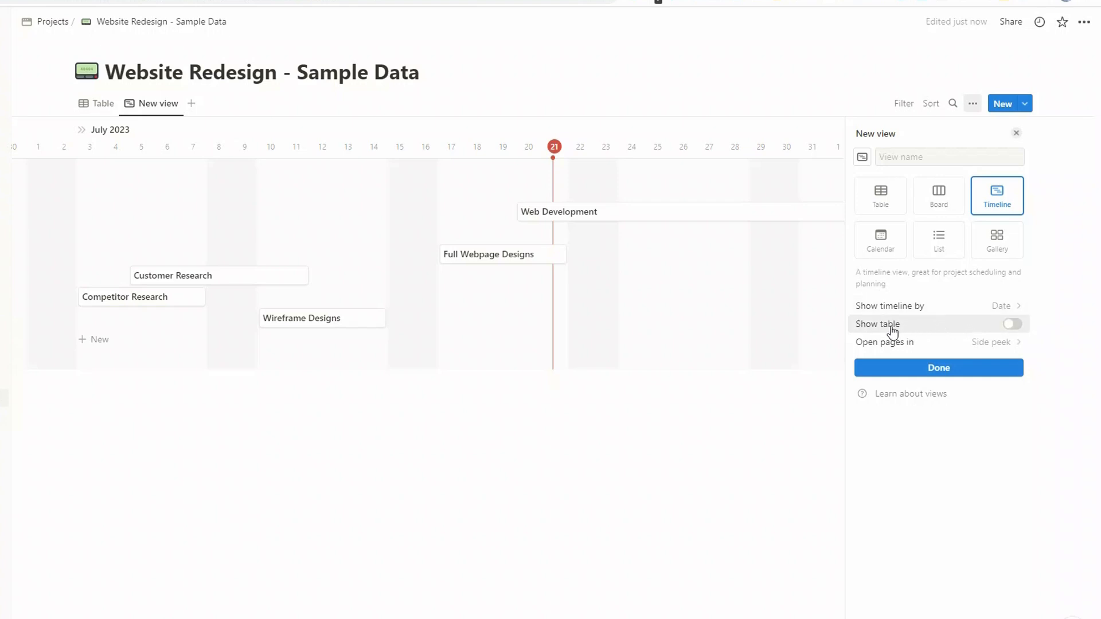
{"action": "left_click", "coordinate": [1019, 326]}
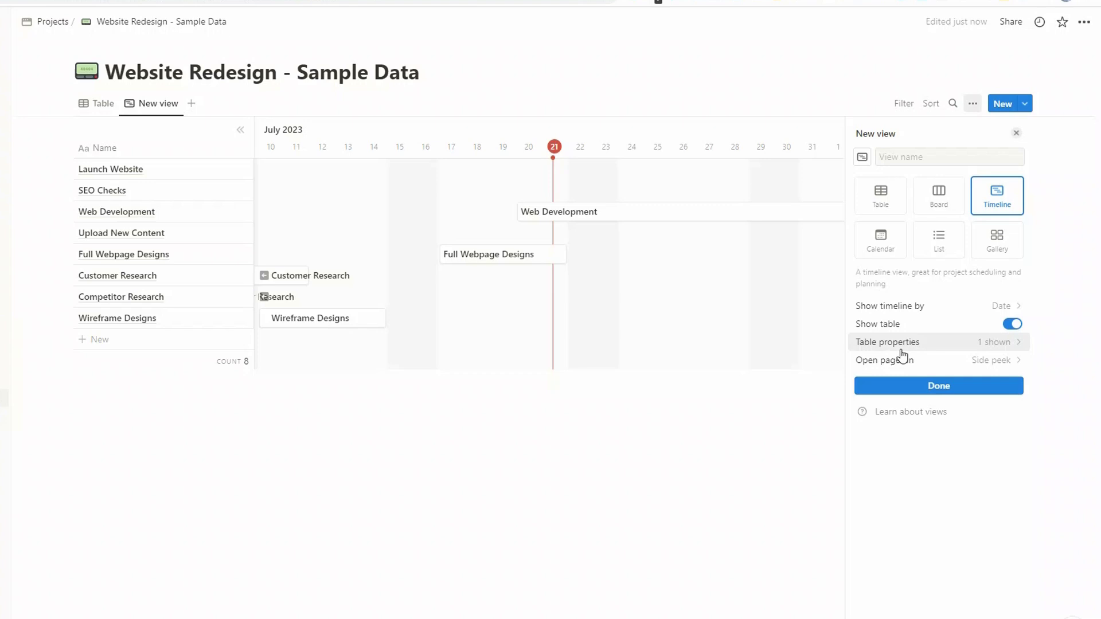
{"action": "left_click", "coordinate": [993, 344]}
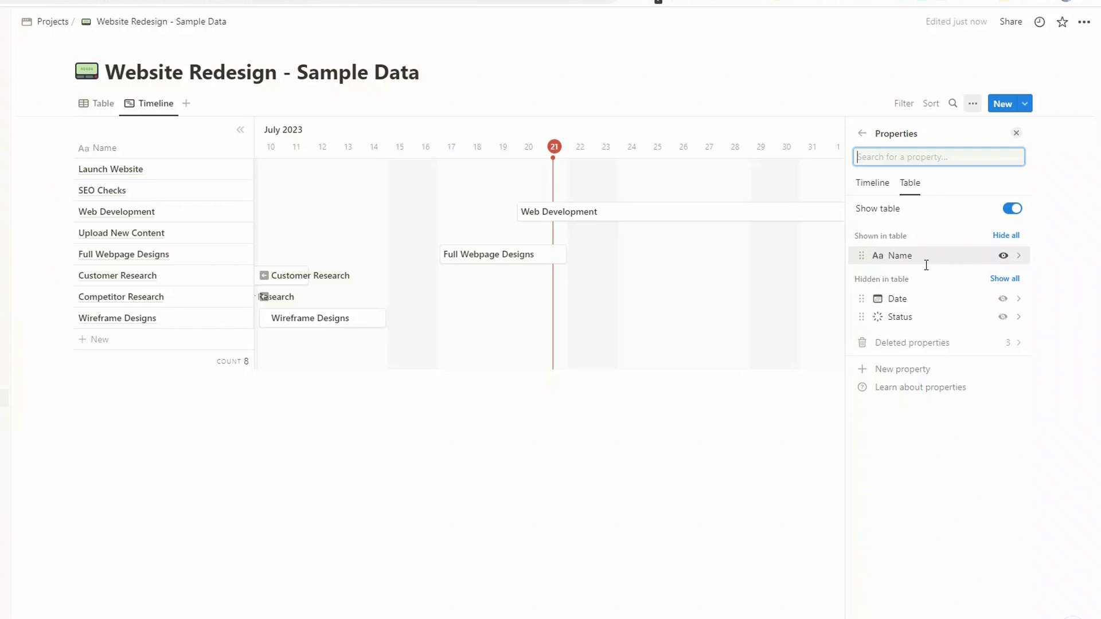
{"action": "left_click", "coordinate": [862, 133]}
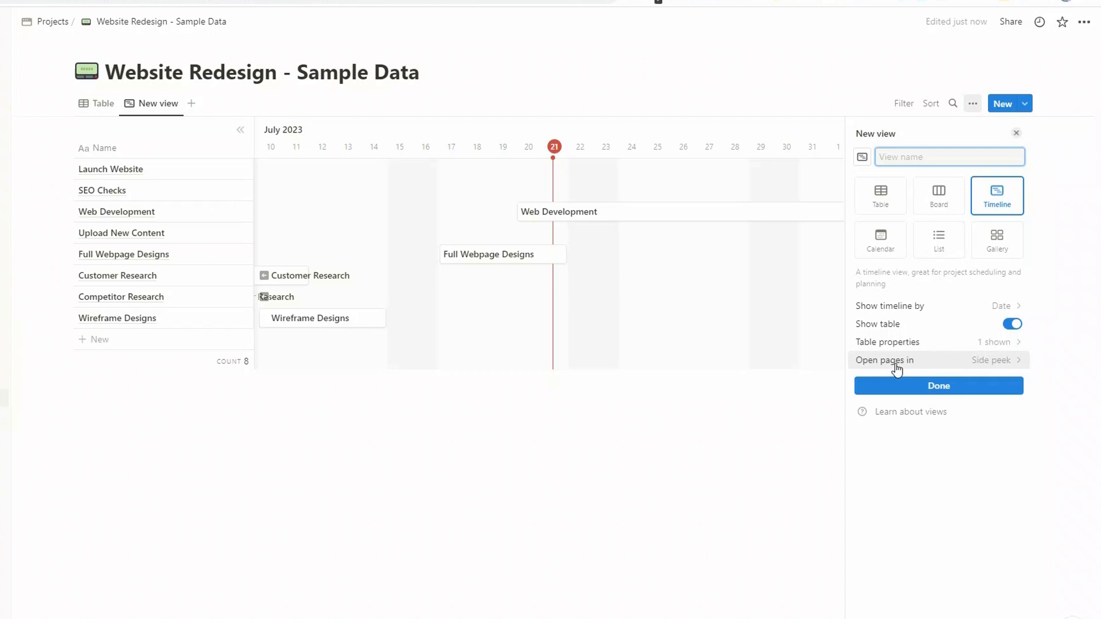
{"action": "left_click", "coordinate": [985, 367]}
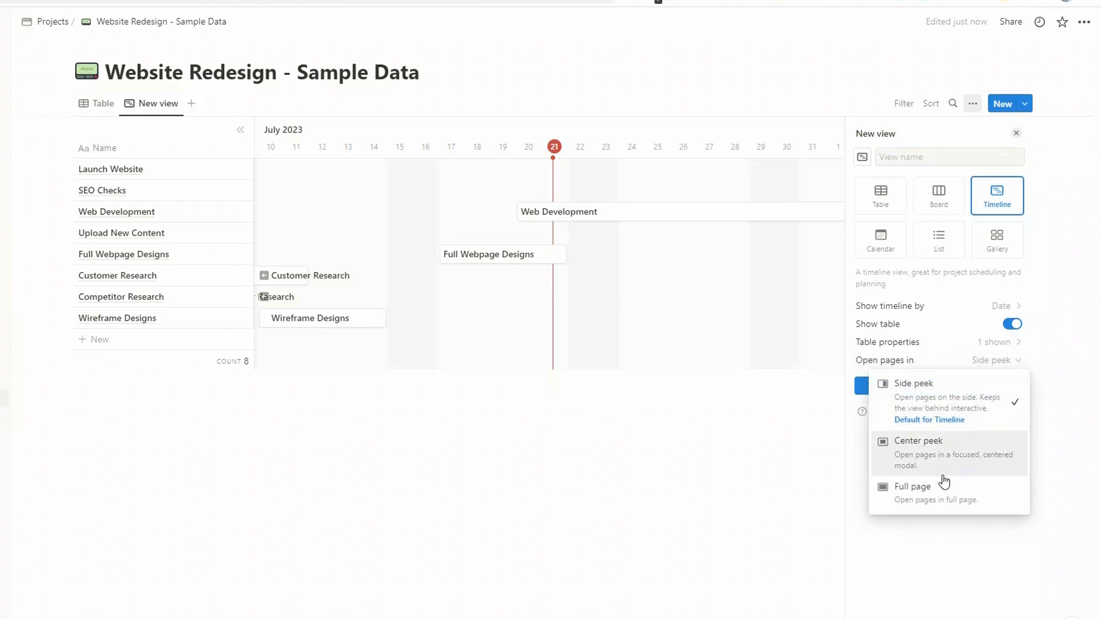
{"action": "left_click", "coordinate": [978, 363]}
{"action": "left_click", "coordinate": [902, 388]}
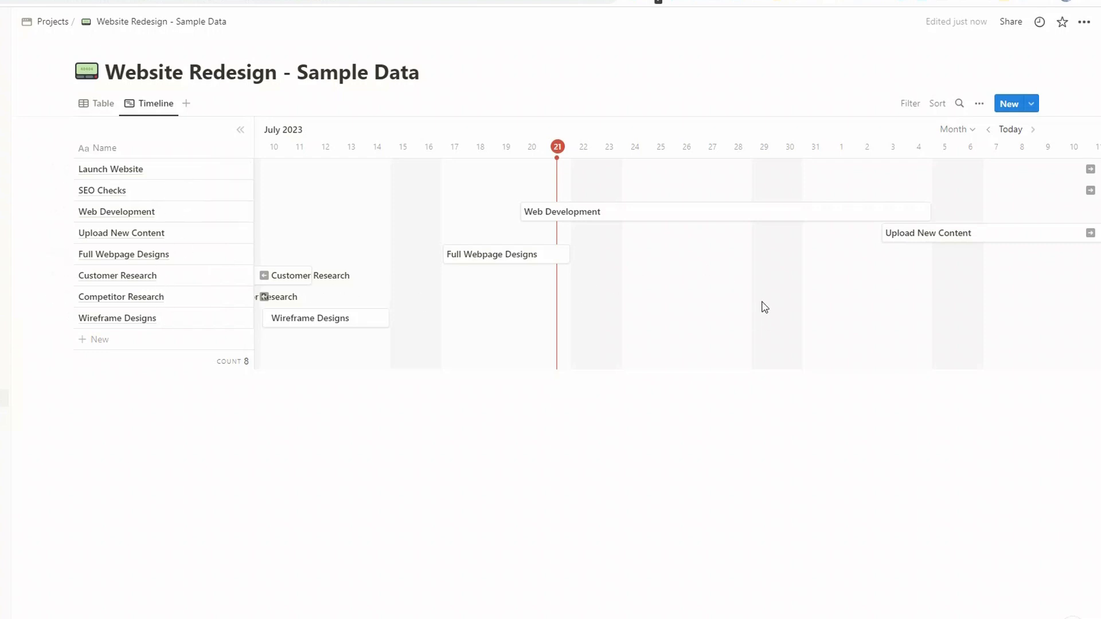
- Sort the timeline tasks by Date in ascending order
{"action": "left_click", "coordinate": [938, 109]}
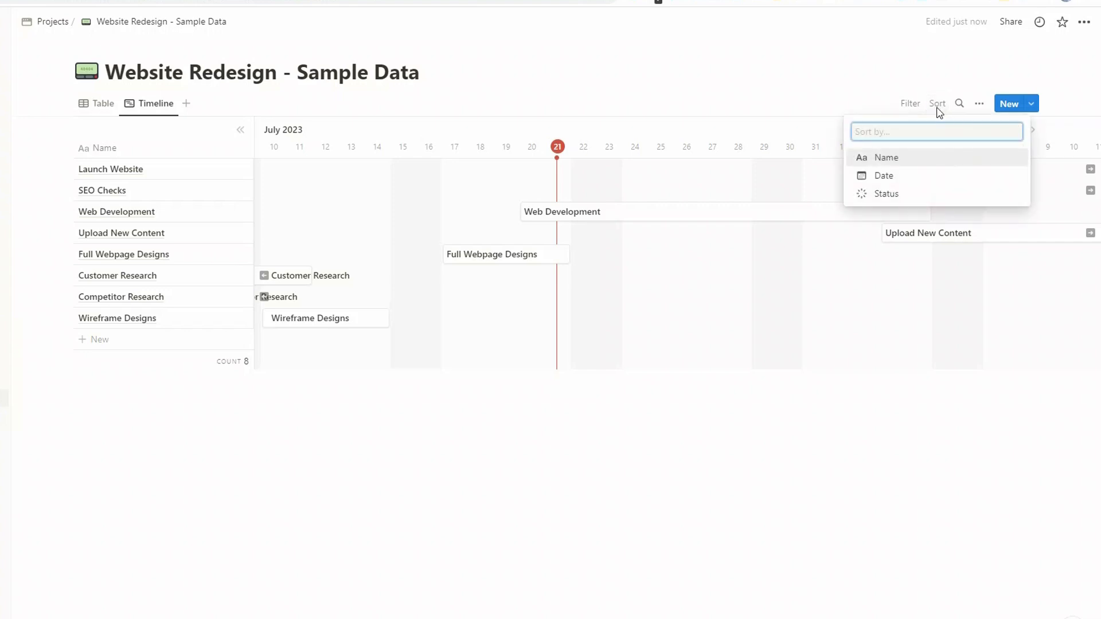
{"action": "left_click", "coordinate": [888, 177]}
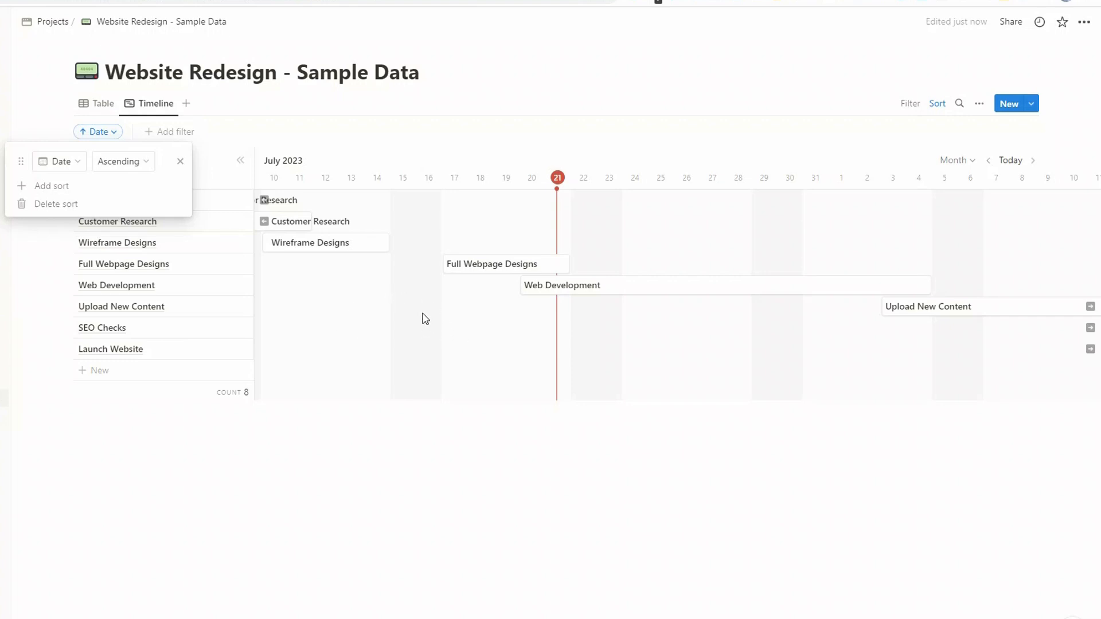
{"action": "left_click", "coordinate": [363, 133]}
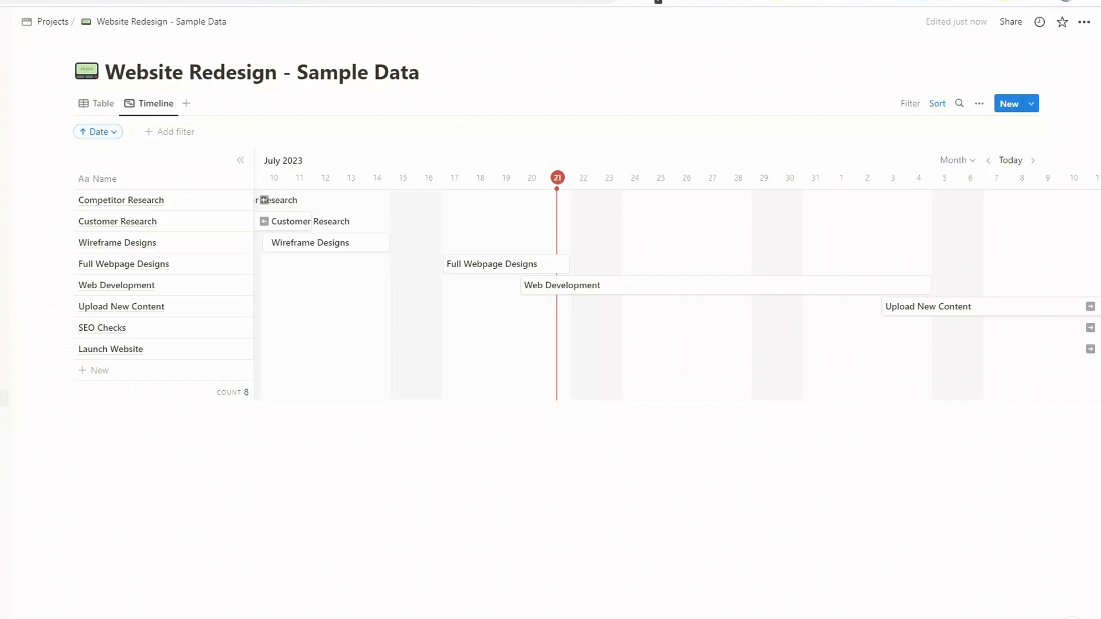
{"action": "scroll", "coordinate": [676, 286], "scroll_direction": "left", "scroll_amount": 10}
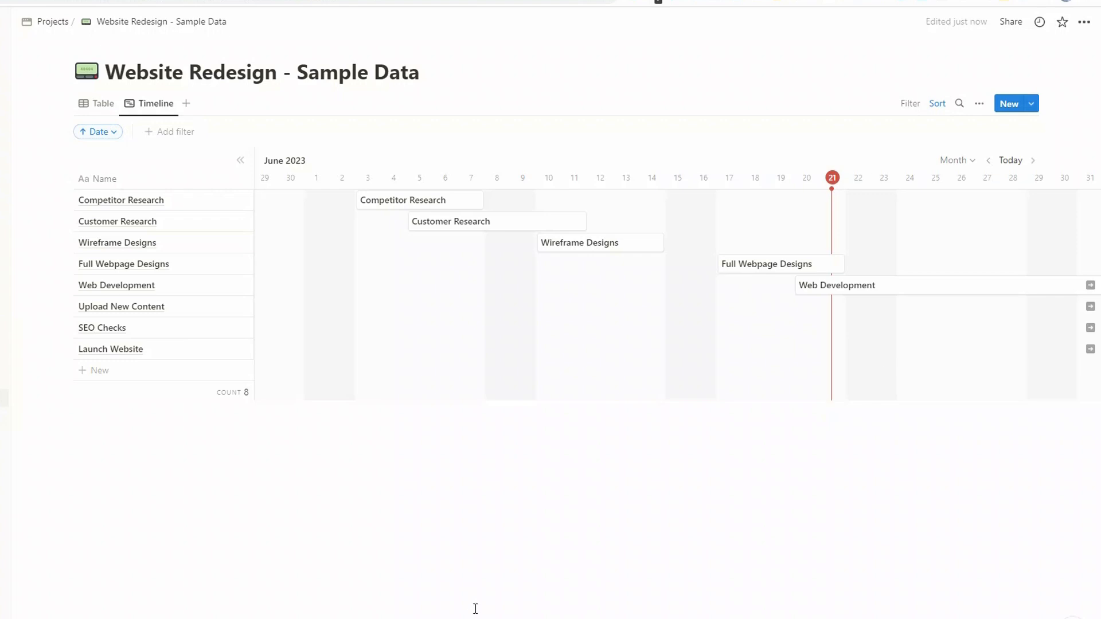
{"action": "scroll", "coordinate": [678, 513], "scroll_direction": "right", "scroll_amount": 5}
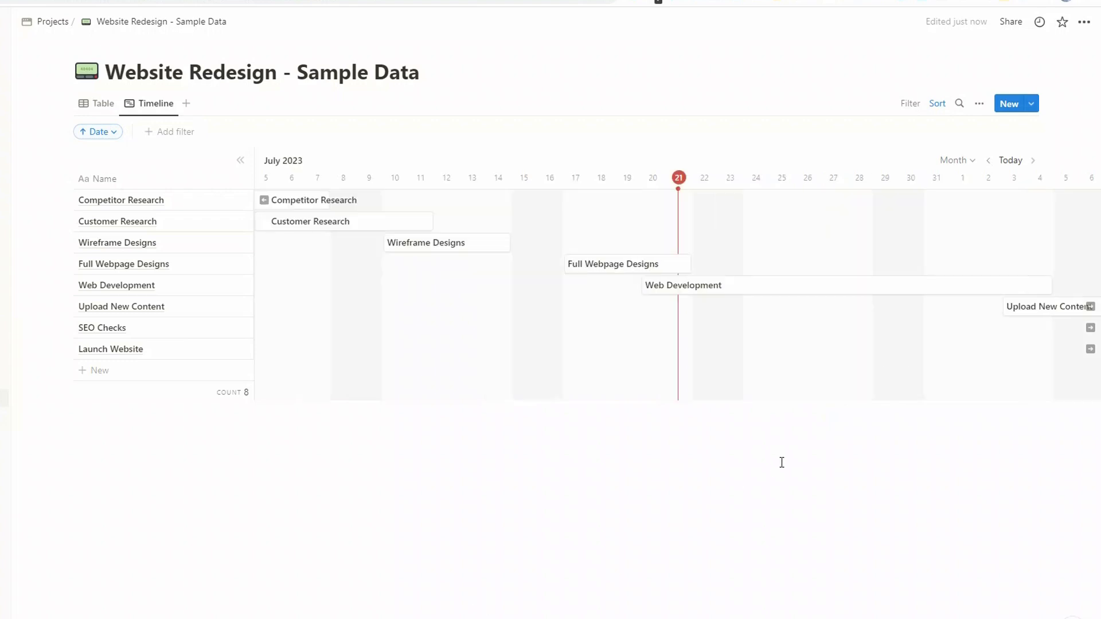
{"action": "left_click", "coordinate": [975, 164]}
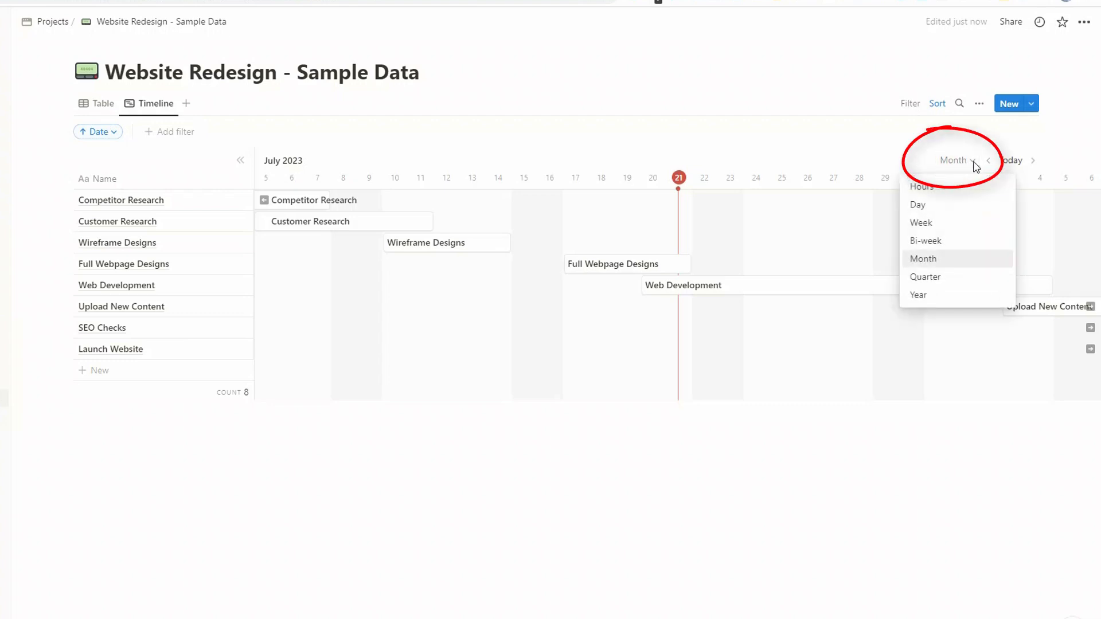
{"action": "left_click", "coordinate": [931, 282]}
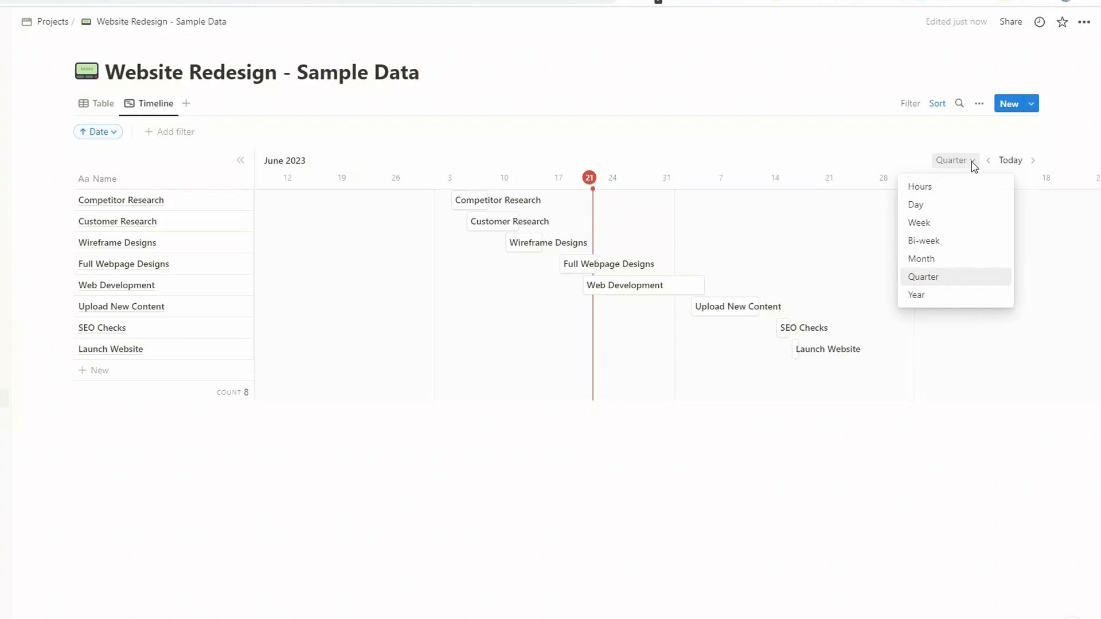
{"action": "left_click", "coordinate": [952, 223]}
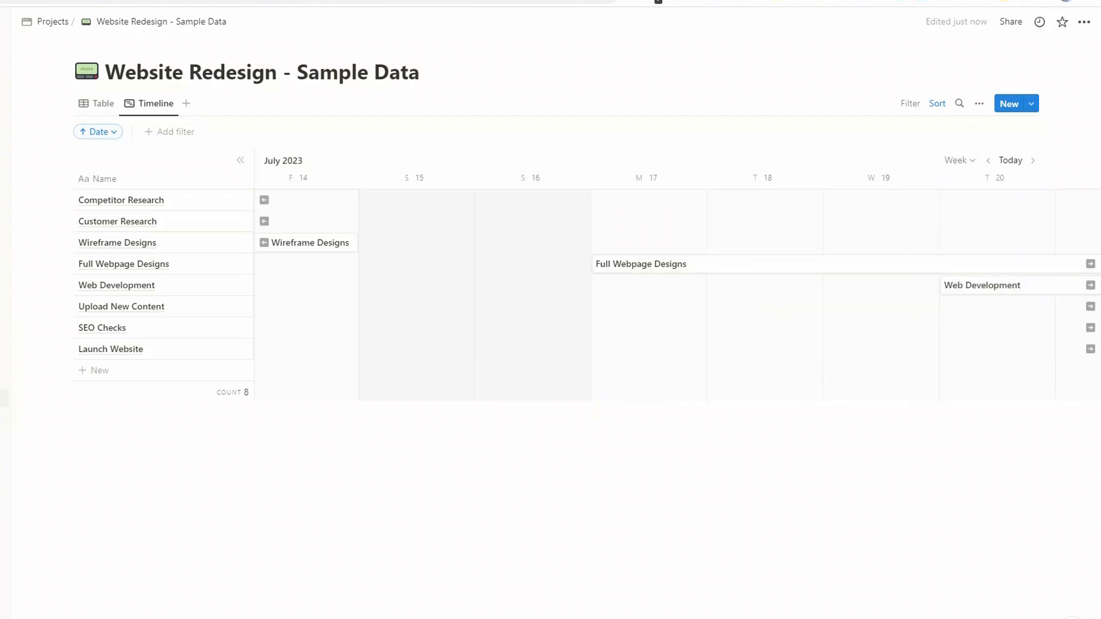
{"action": "scroll", "coordinate": [676, 293], "scroll_direction": "left", "scroll_amount": 5}
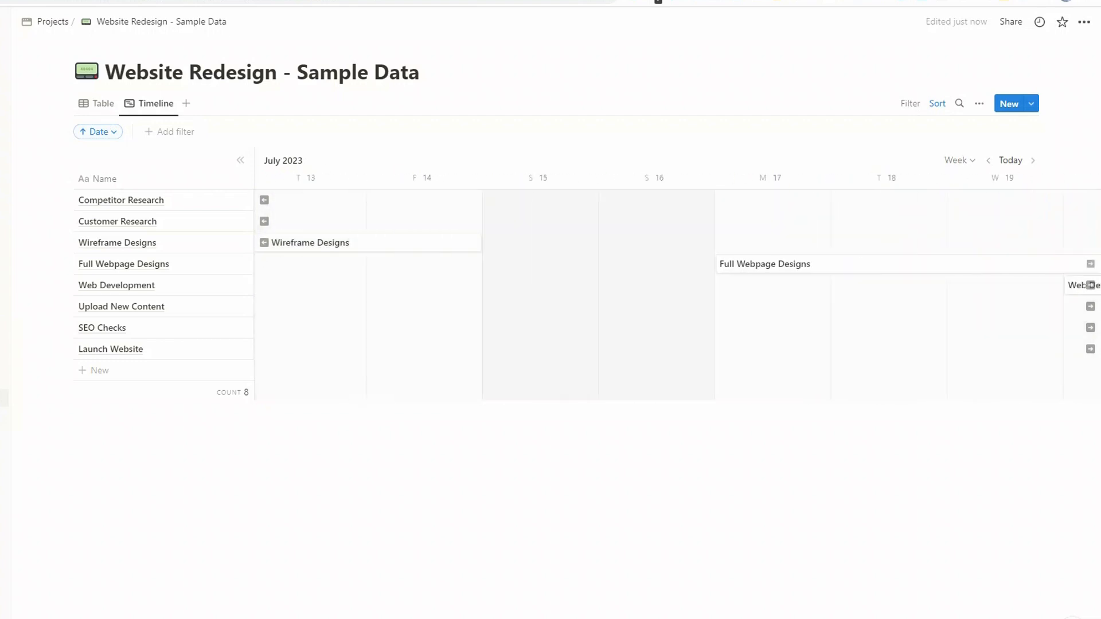
{"action": "scroll", "coordinate": [677, 293], "scroll_direction": "right", "scroll_amount": 10}
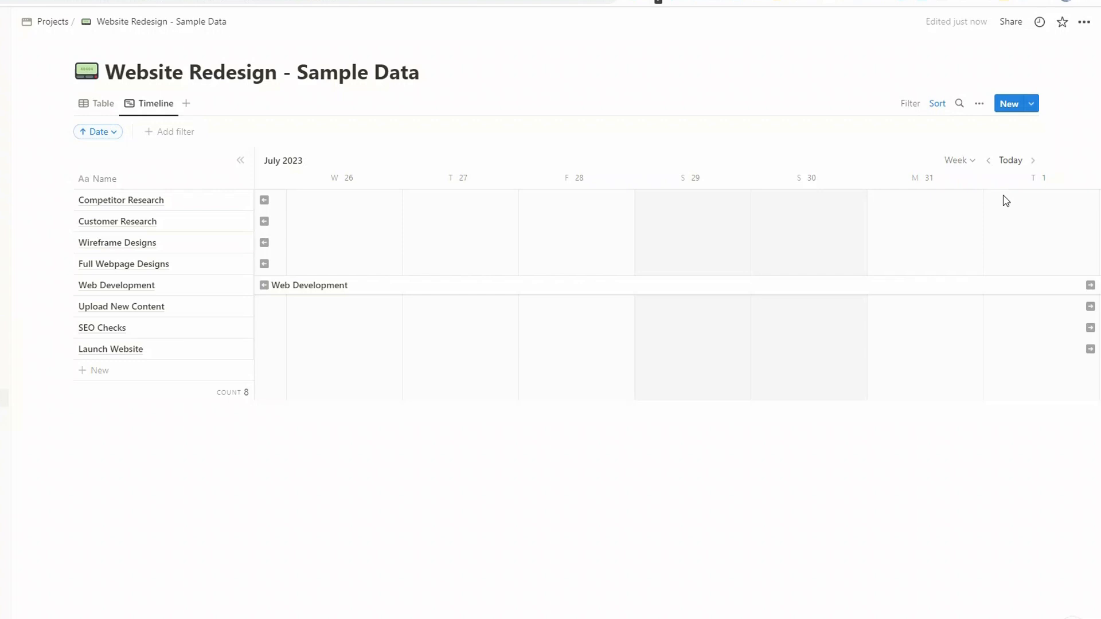
{"action": "left_click", "coordinate": [1010, 161]}
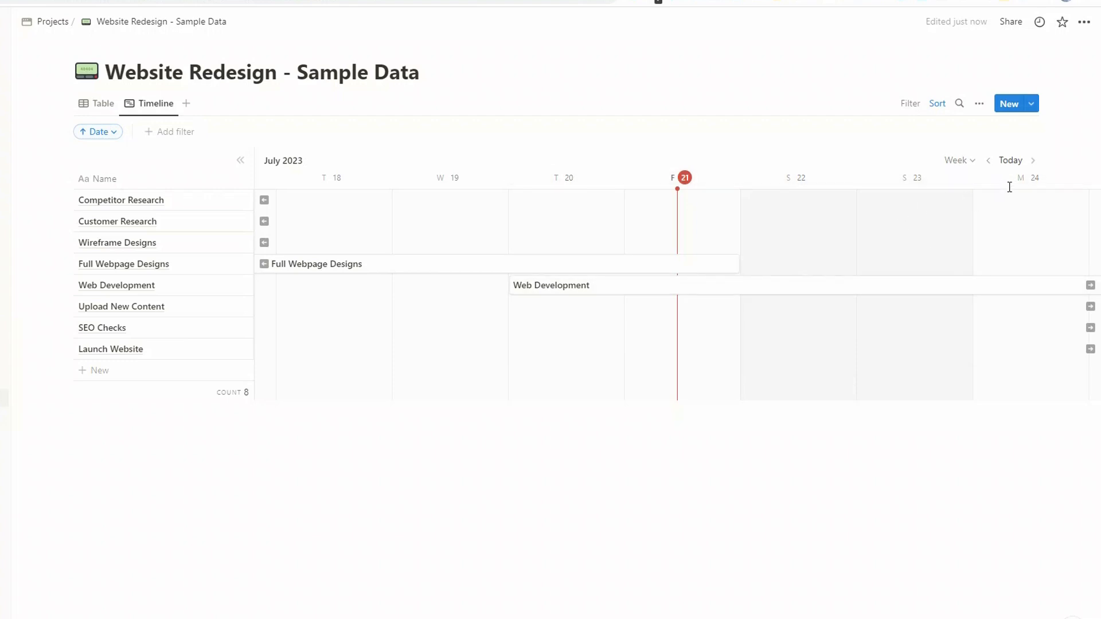
{"action": "left_click", "coordinate": [968, 163]}
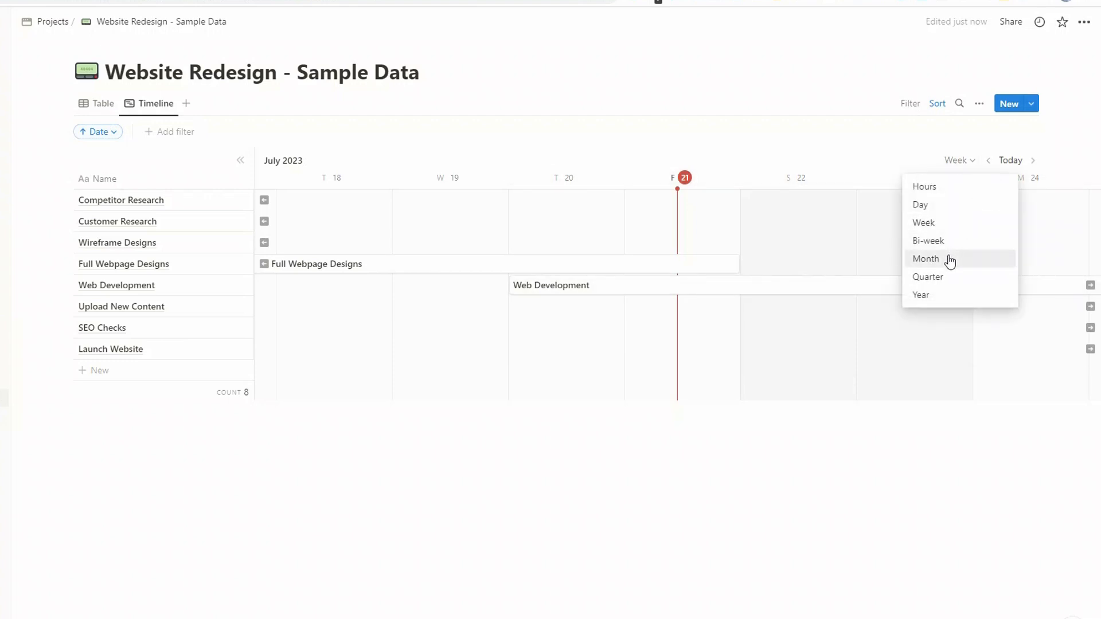
{"action": "left_click", "coordinate": [949, 265]}
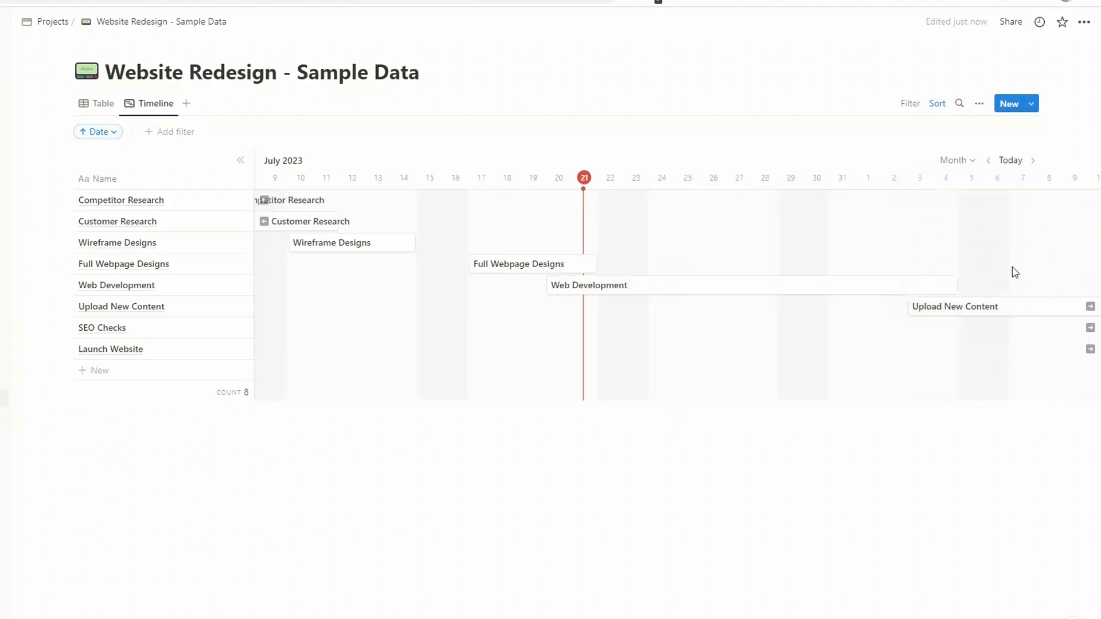
{"action": "left_click", "coordinate": [989, 167]}
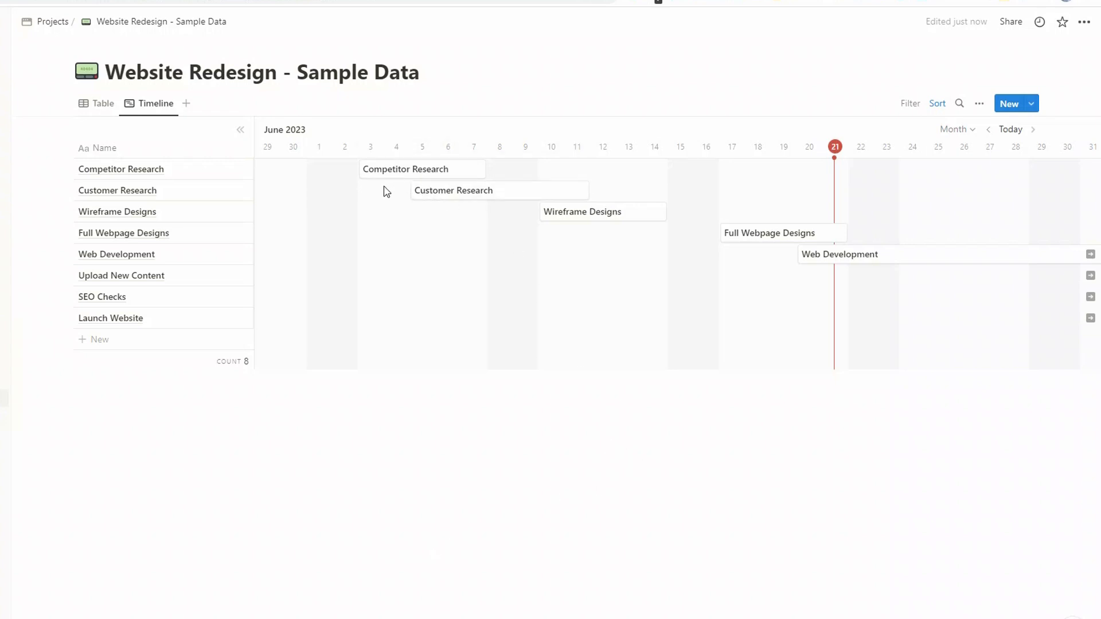
- Stretch Competitor Research's bar to span July 4–11
{"action": "mouse_move", "coordinate": [495, 178]}
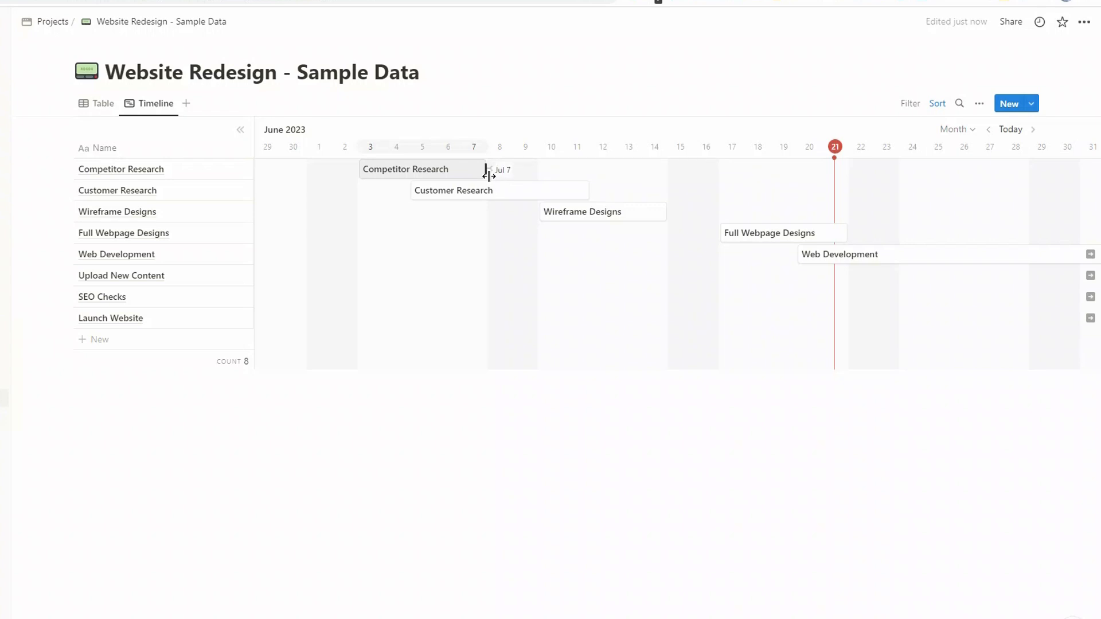
{"action": "left_click", "coordinate": [488, 172]}
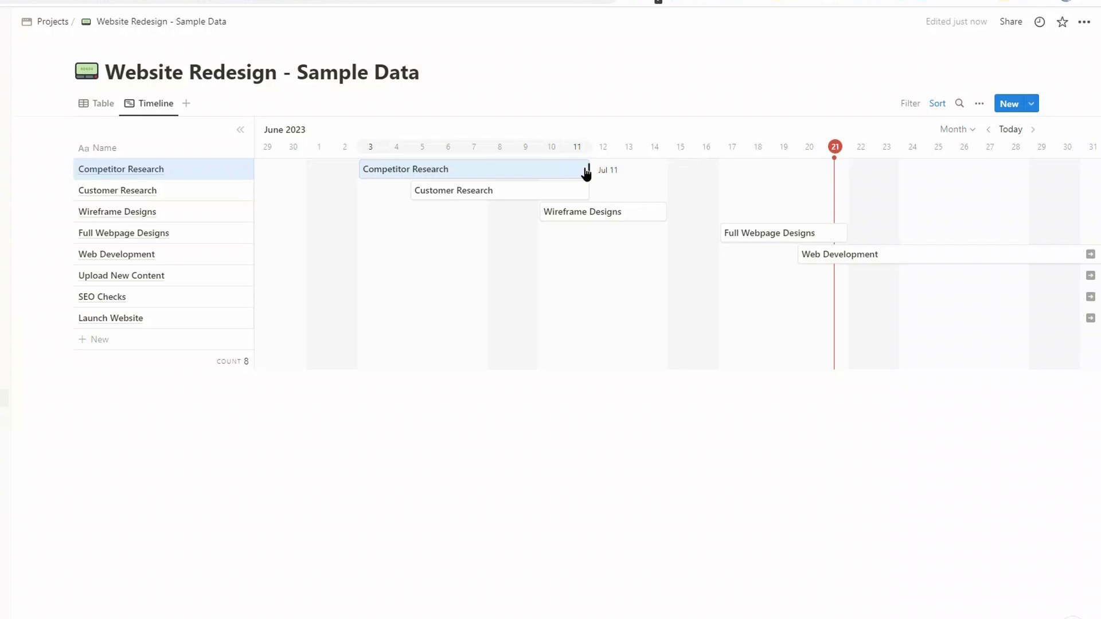
{"action": "left_click_drag", "start_coordinate": [586, 172], "coordinate": [589, 172]}
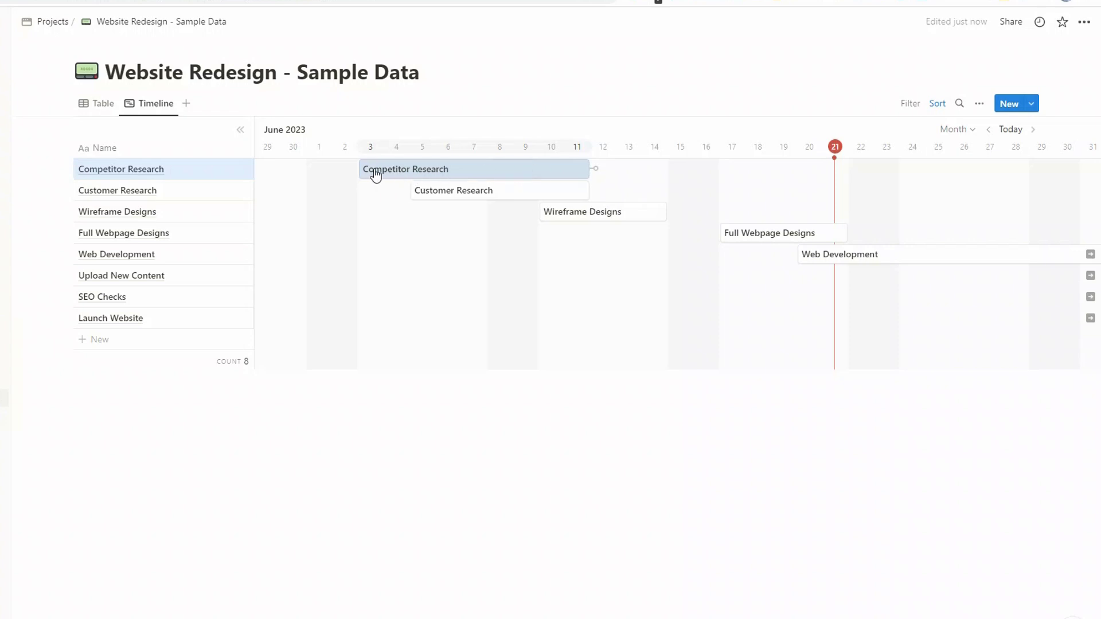
{"action": "left_click_drag", "start_coordinate": [357, 167], "coordinate": [372, 167]}
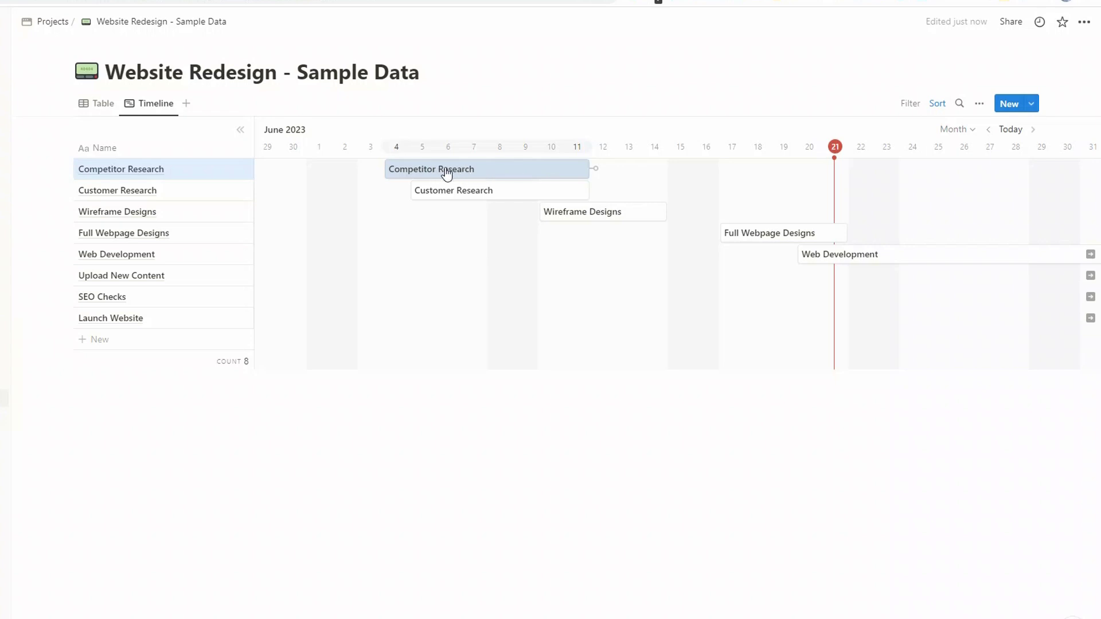
- Shift Customer Research later so it spans July 7–13
{"action": "left_click", "coordinate": [95, 103]}
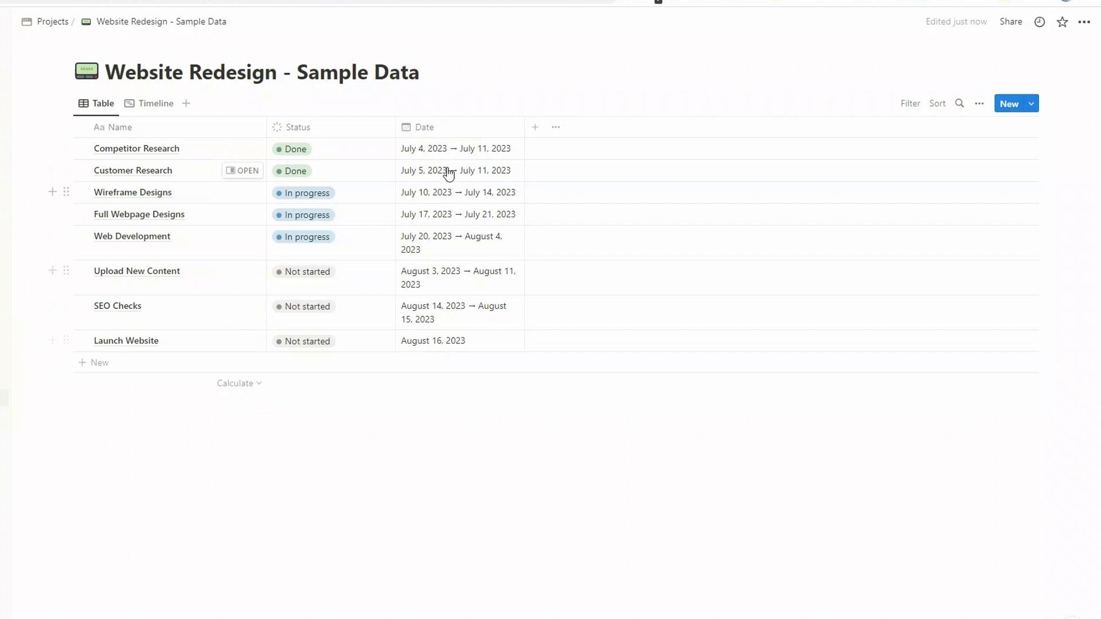
{"action": "left_click", "coordinate": [156, 106]}
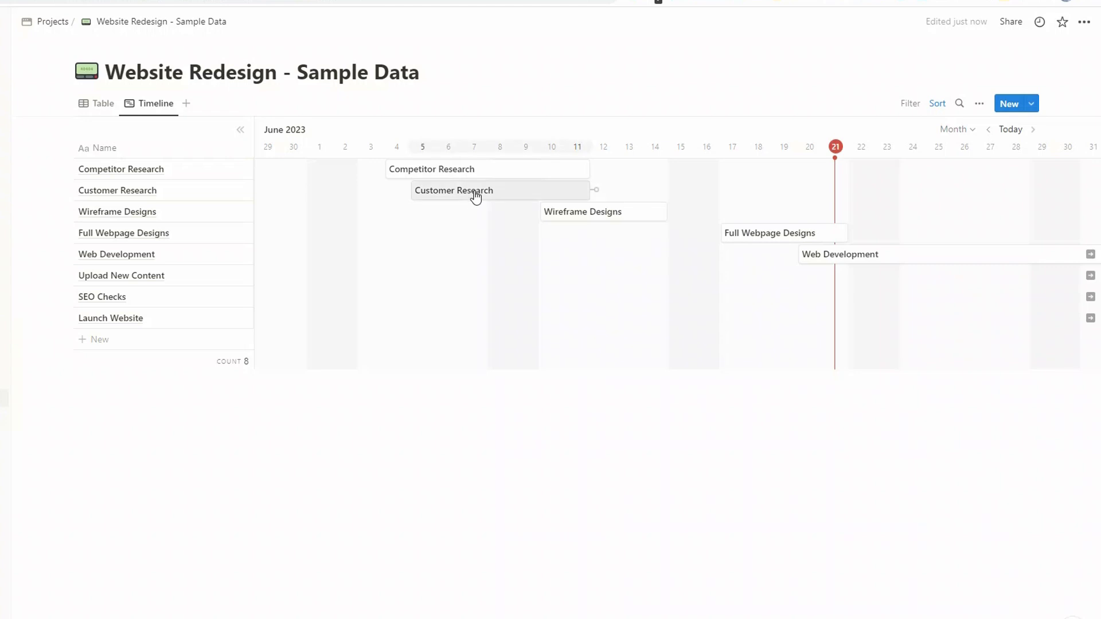
{"action": "left_click_drag", "start_coordinate": [476, 196], "coordinate": [536, 195]}
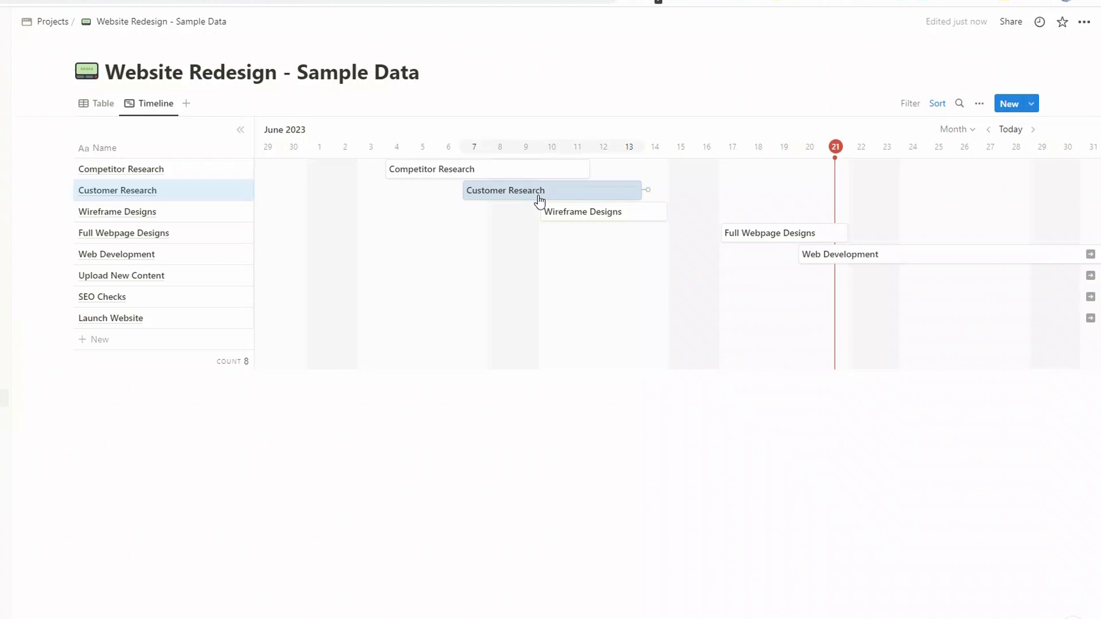
{"action": "left_click", "coordinate": [390, 390]}
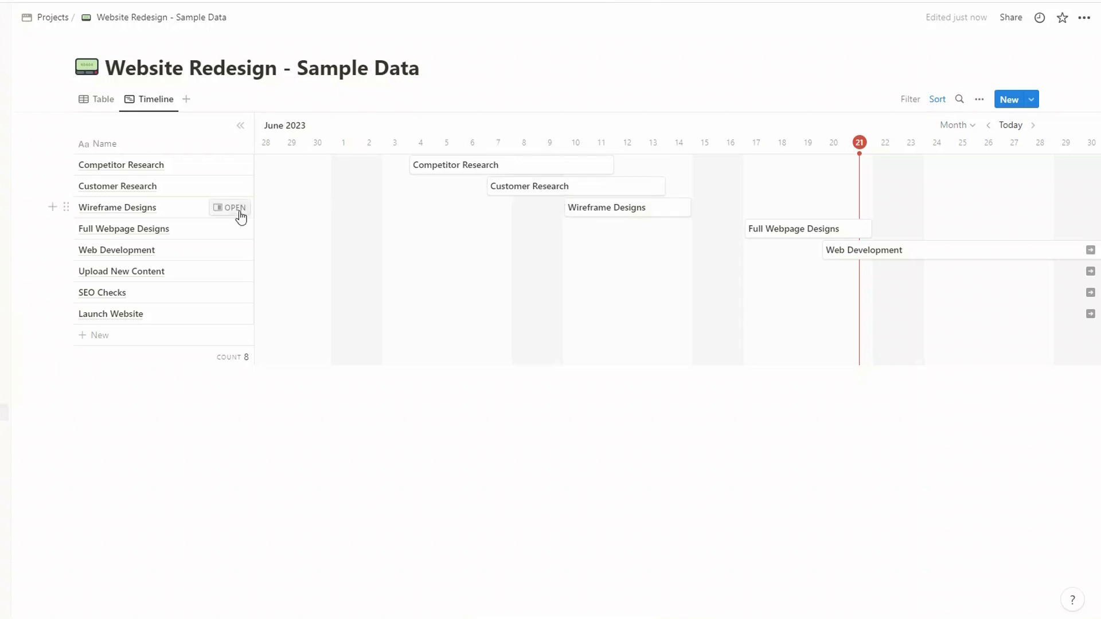
- Open Competitor Research in side peek, dismissing the Add a property menu unchanged
{"action": "mouse_move", "coordinate": [229, 195]}
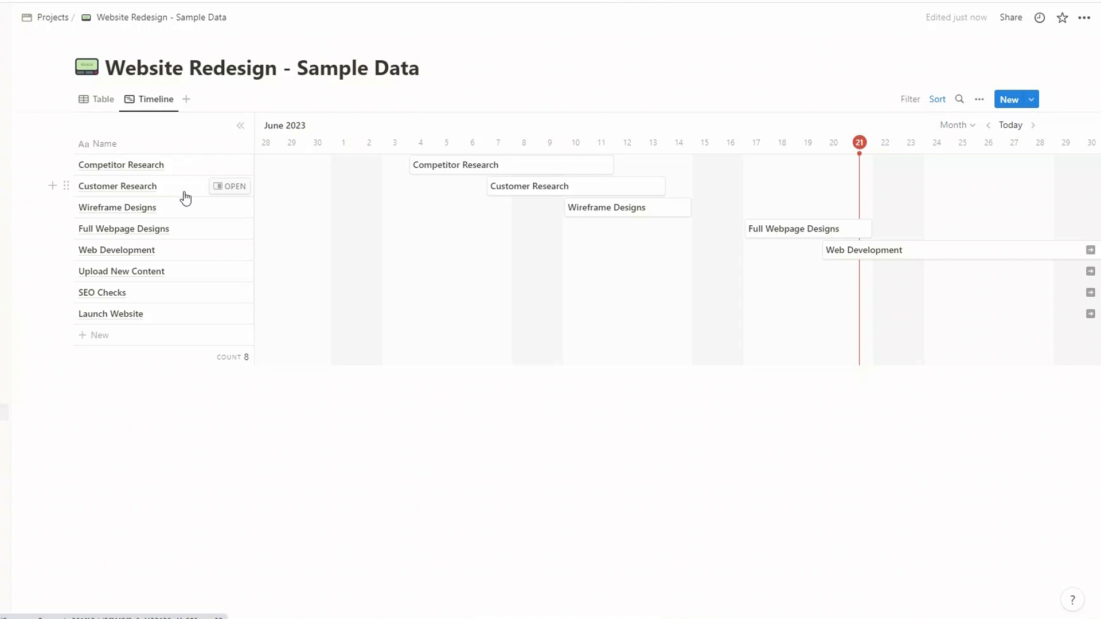
{"action": "mouse_move", "coordinate": [219, 170]}
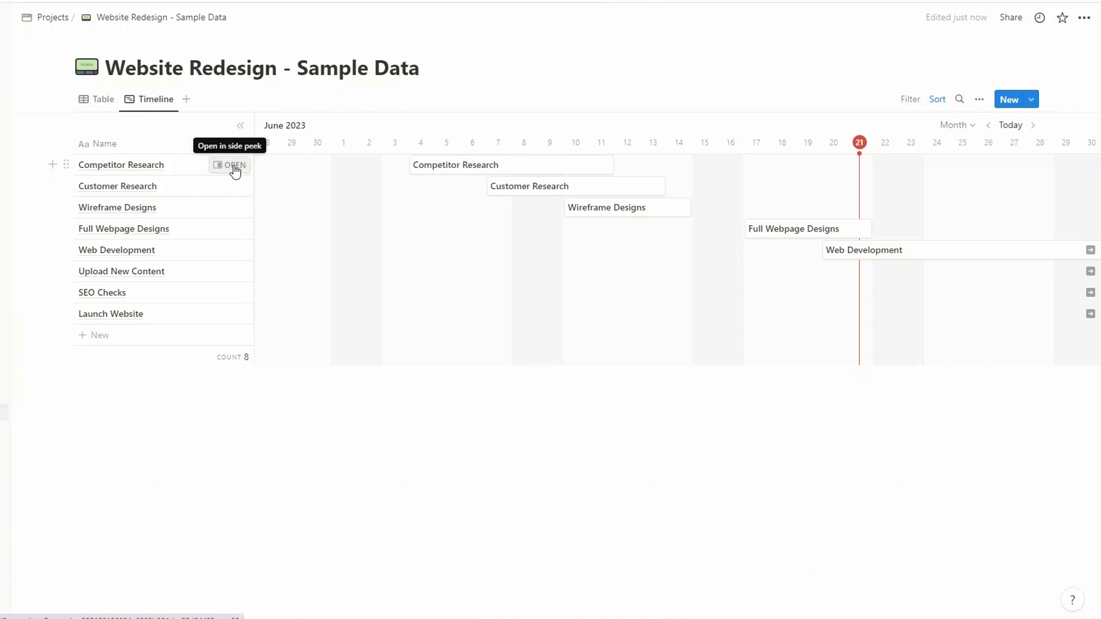
{"action": "left_click", "coordinate": [499, 172]}
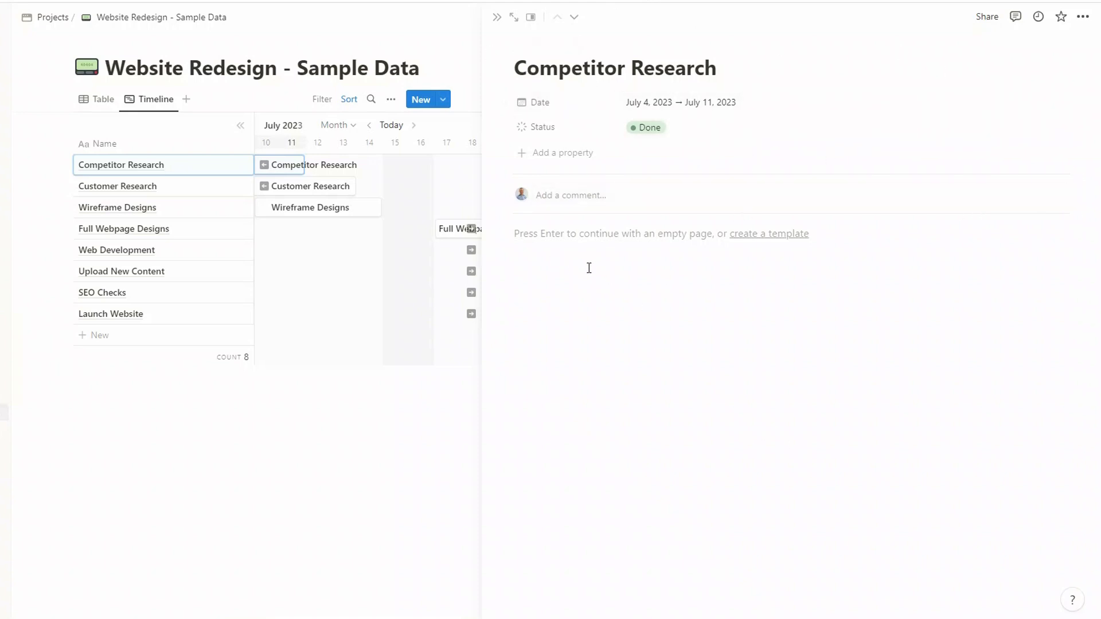
{"action": "left_click", "coordinate": [559, 164]}
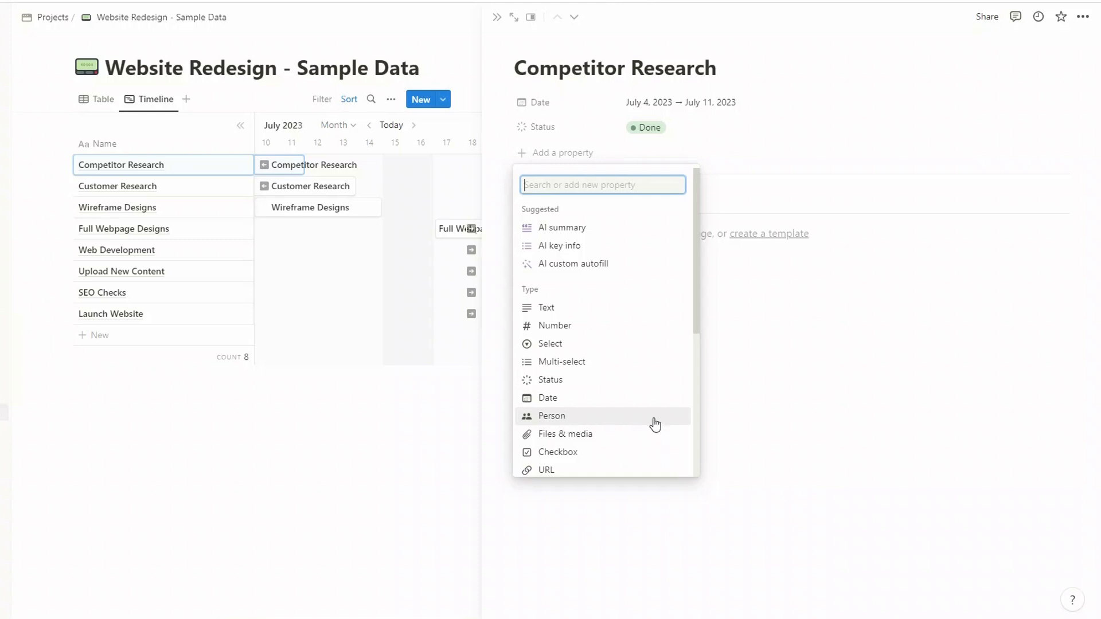
{"action": "left_click", "coordinate": [794, 413]}
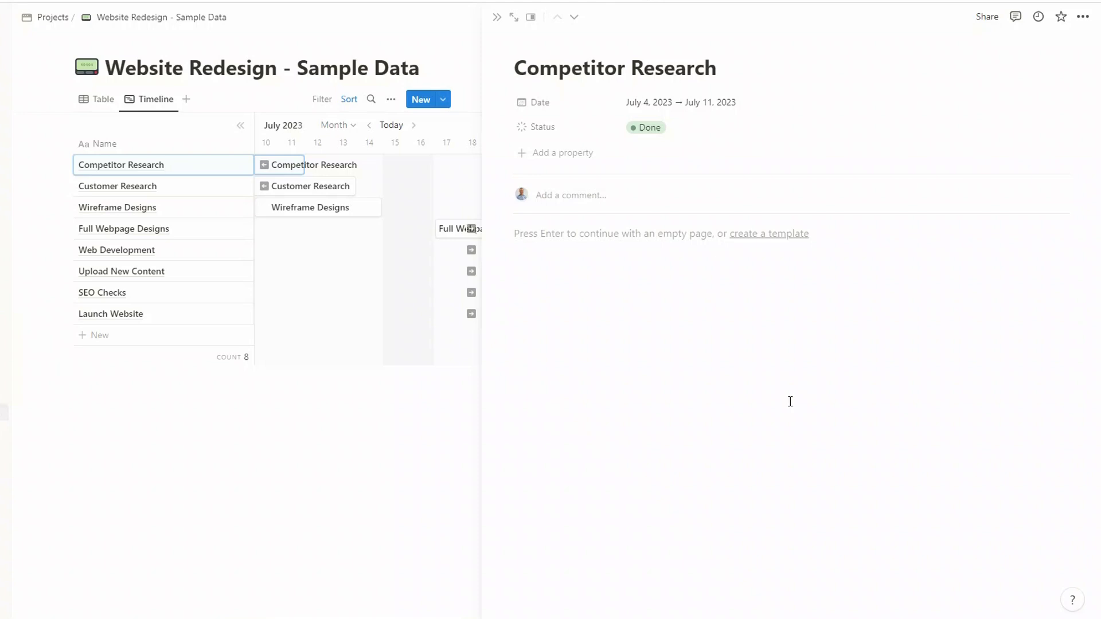
- Write a 'Main Competitors' heading with bullets MaryAnn Designs, Acme Print, Johnson Brothers
{"action": "left_click", "coordinate": [636, 373]}
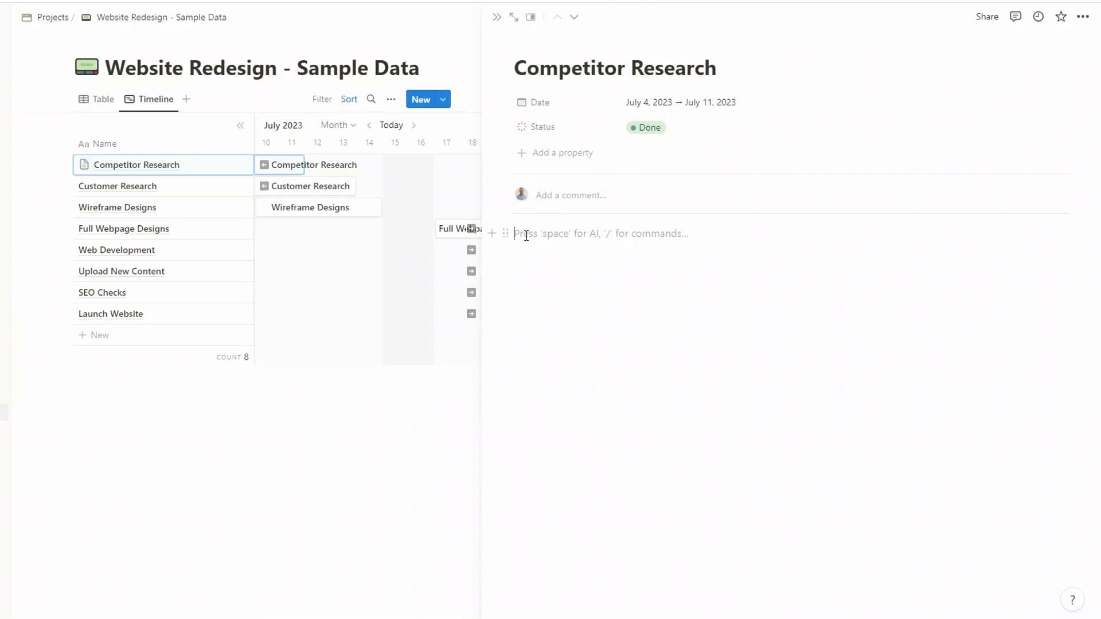
{"action": "type", "text": "Main"}
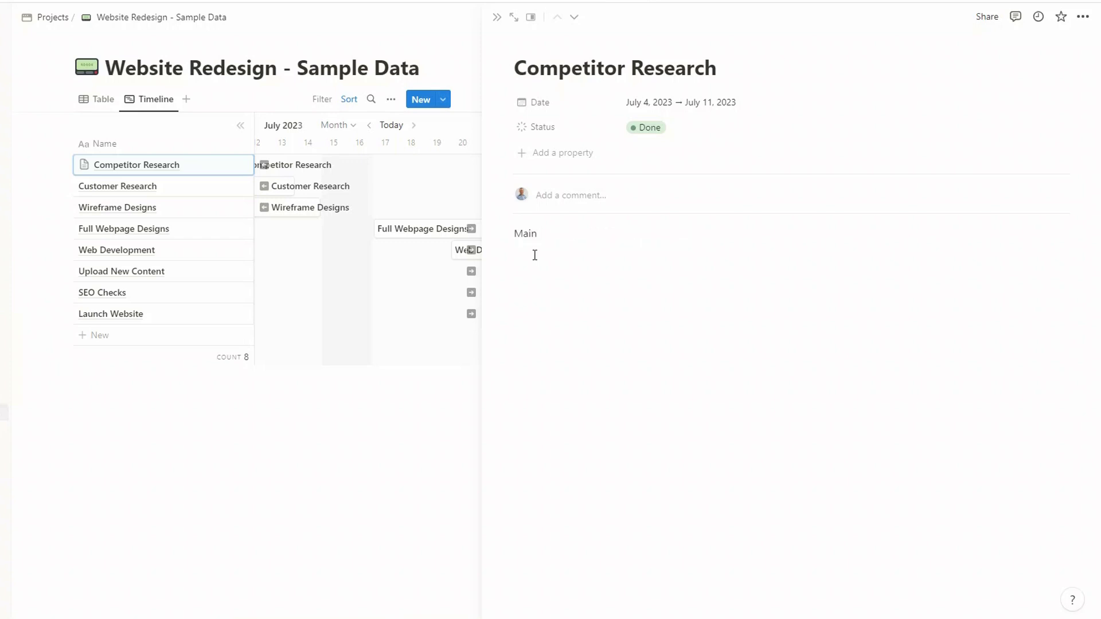
{"action": "type", "text": " Competitors"}
{"action": "key", "text": "ctrl+alt+3"}
{"action": "key", "text": "Return"}
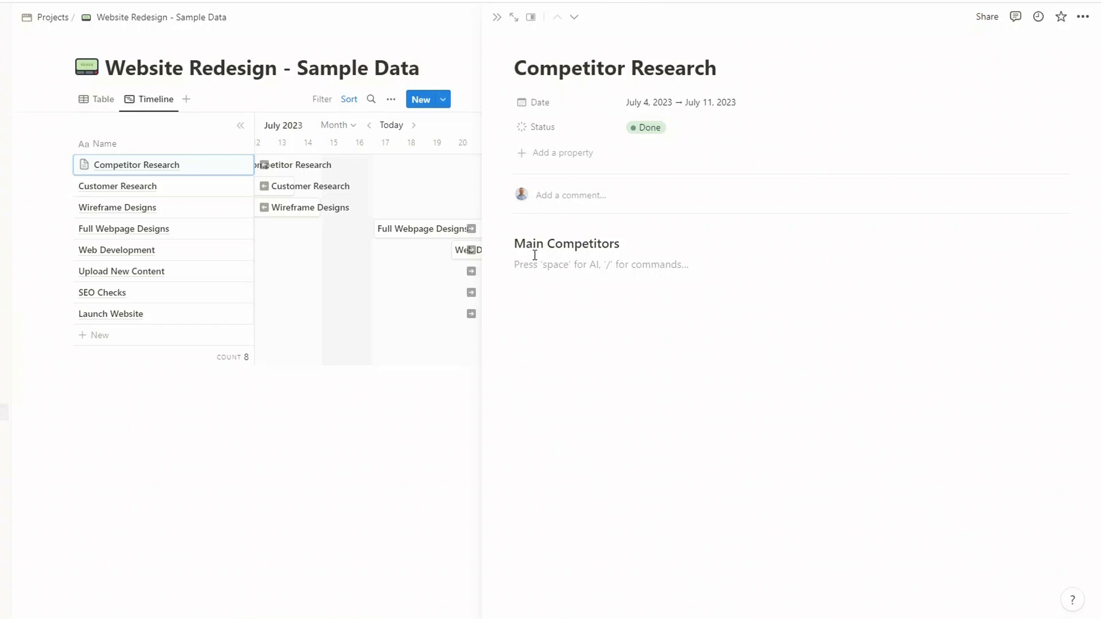
{"action": "type", "text": "- "}
{"action": "type", "text": "Ma"}
{"action": "type", "text": "ryAnn Designs"}
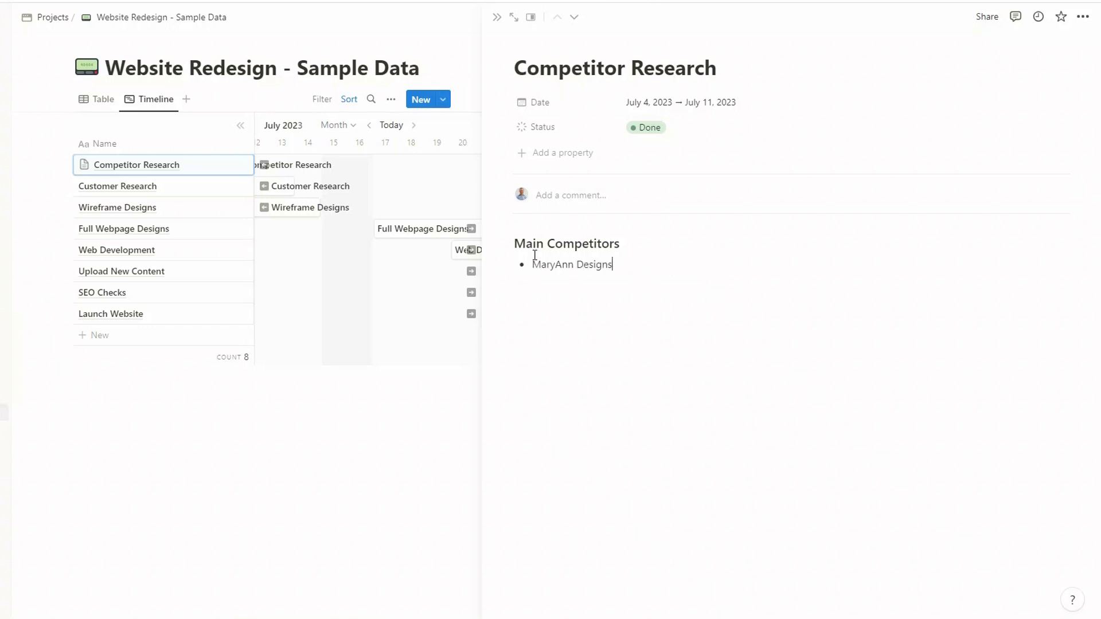
{"action": "key", "text": "Return"}
{"action": "type", "text": "Acme Print"}
{"action": "key", "text": "Return"}
{"action": "type", "text": "Johnson Brothers"}
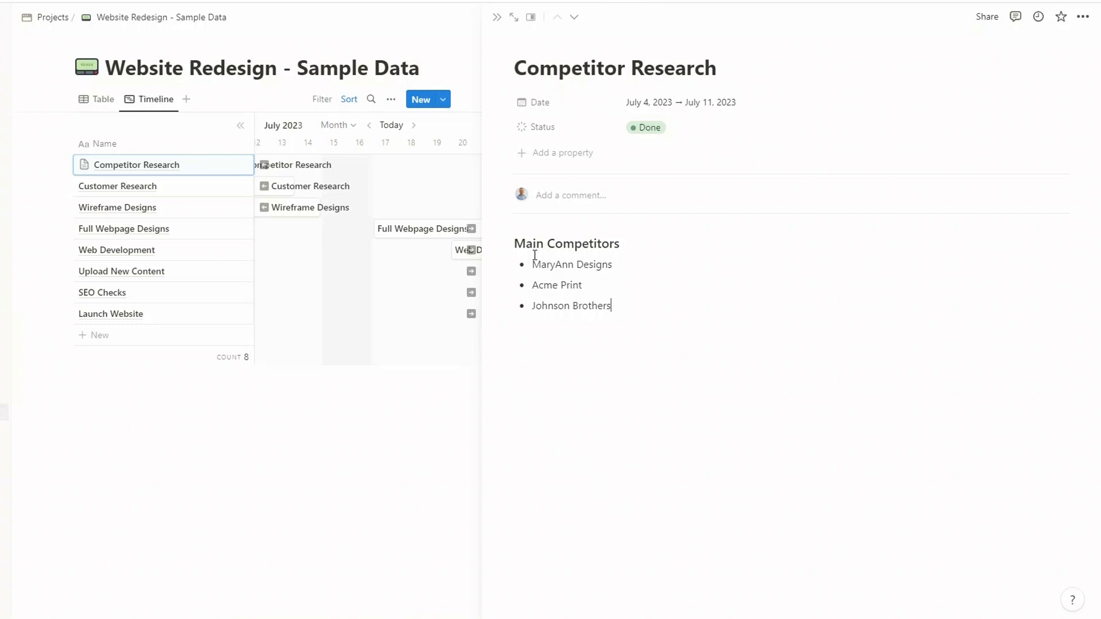
- Close the Competitor Research page and scroll the timeline right through July
{"action": "left_click", "coordinate": [378, 581]}
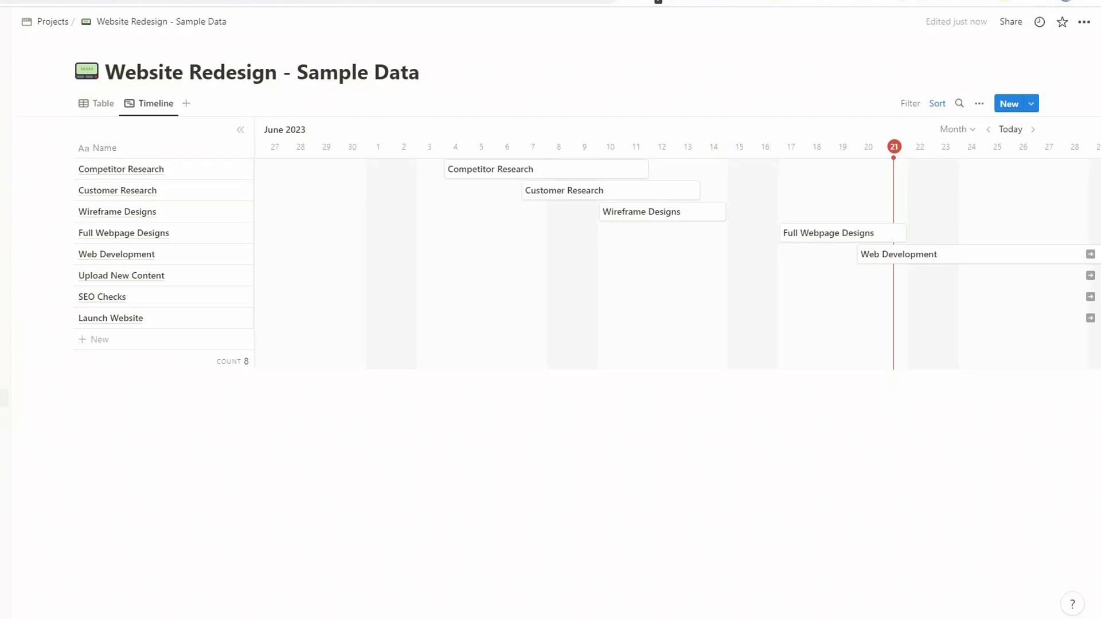
{"action": "scroll", "coordinate": [677, 258], "scroll_direction": "right", "scroll_amount": 10}
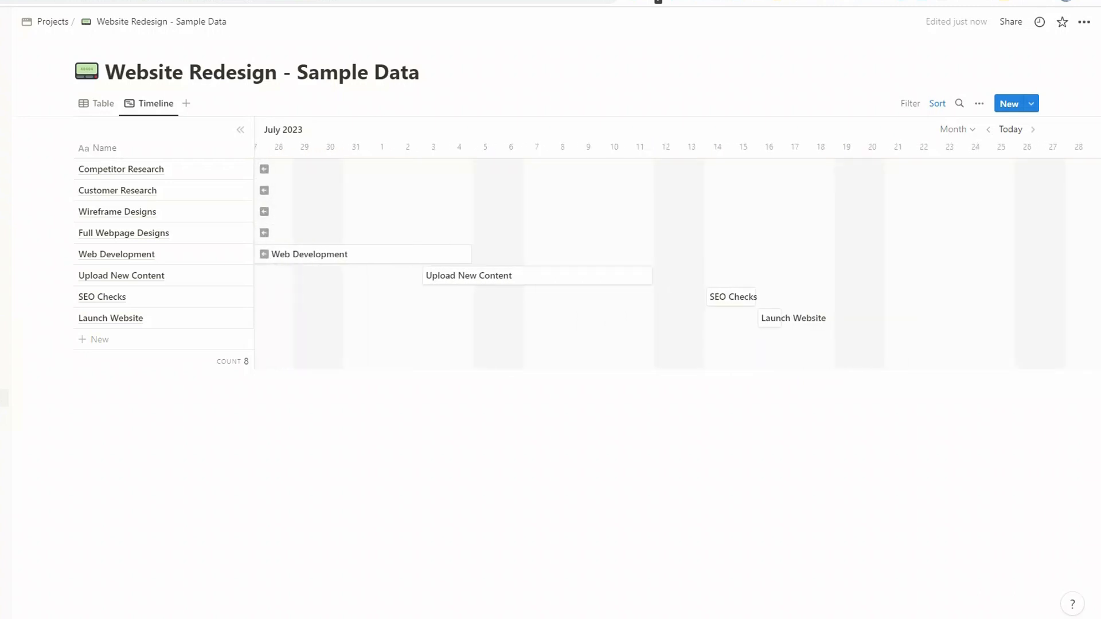
{"action": "scroll", "coordinate": [676, 258], "scroll_direction": "right", "scroll_amount": 1}
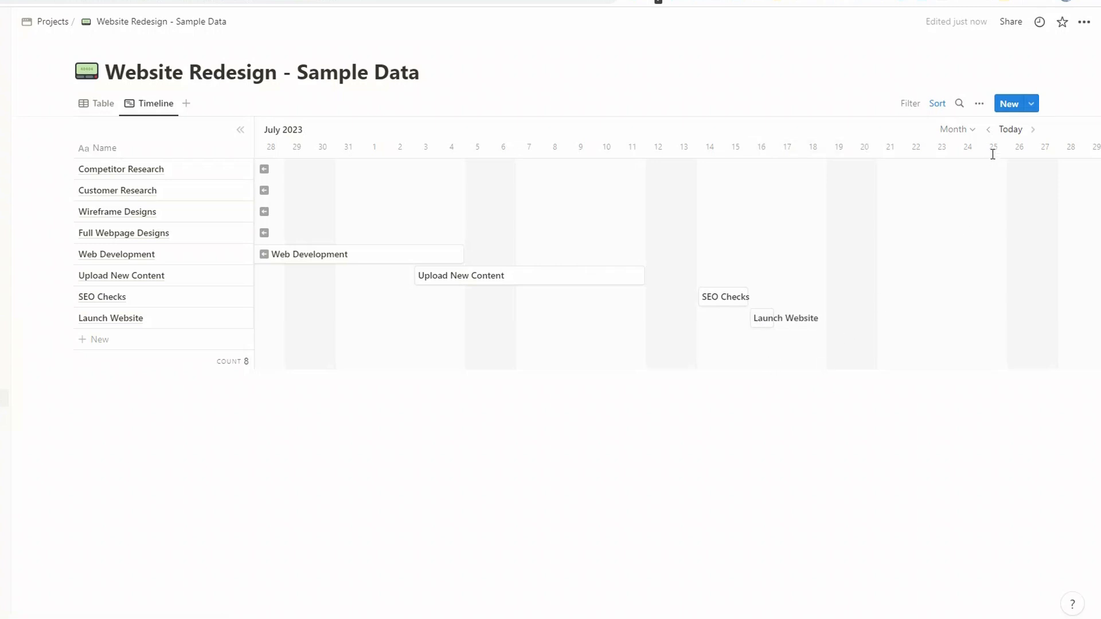
- Turn on dependencies in the Timeline view's options
{"action": "left_click", "coordinate": [980, 111]}
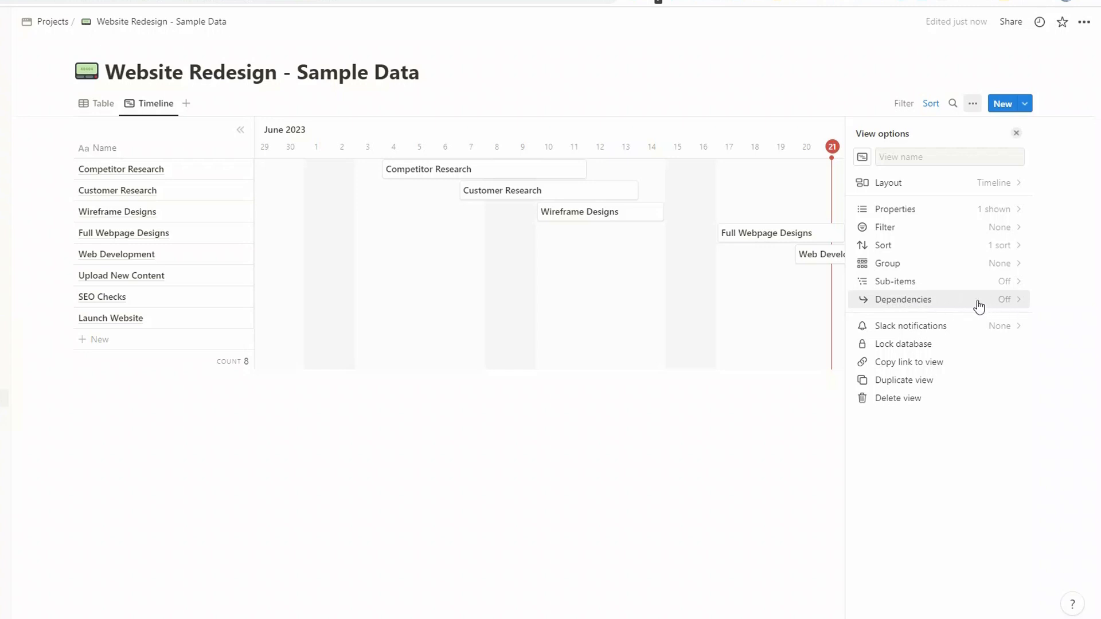
{"action": "left_click", "coordinate": [934, 300]}
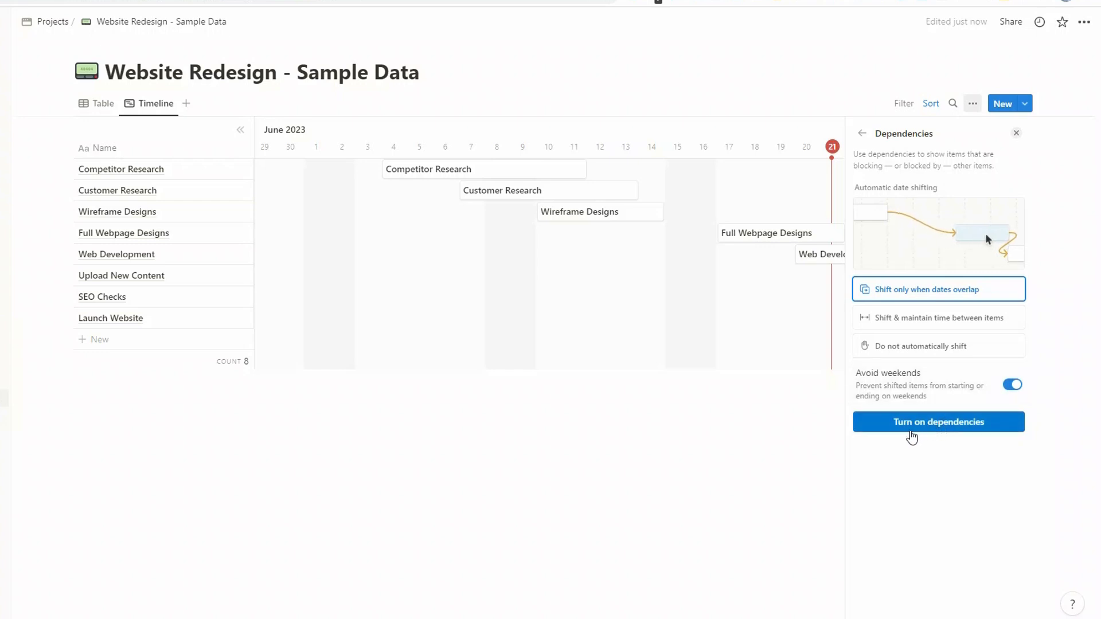
{"action": "left_click", "coordinate": [929, 424]}
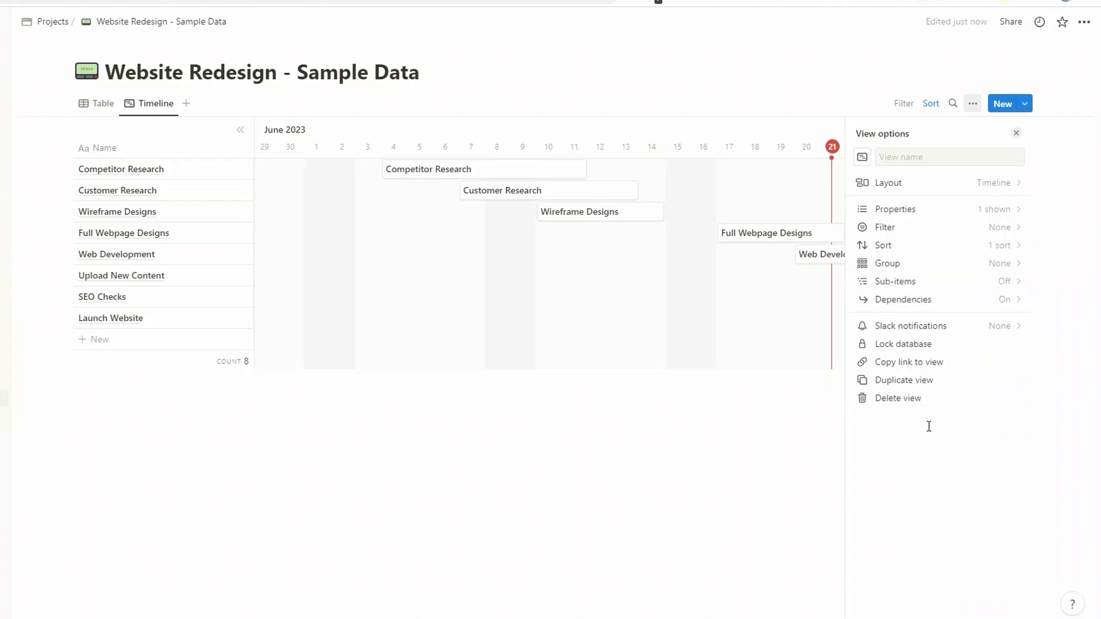
{"action": "left_click", "coordinate": [650, 594]}
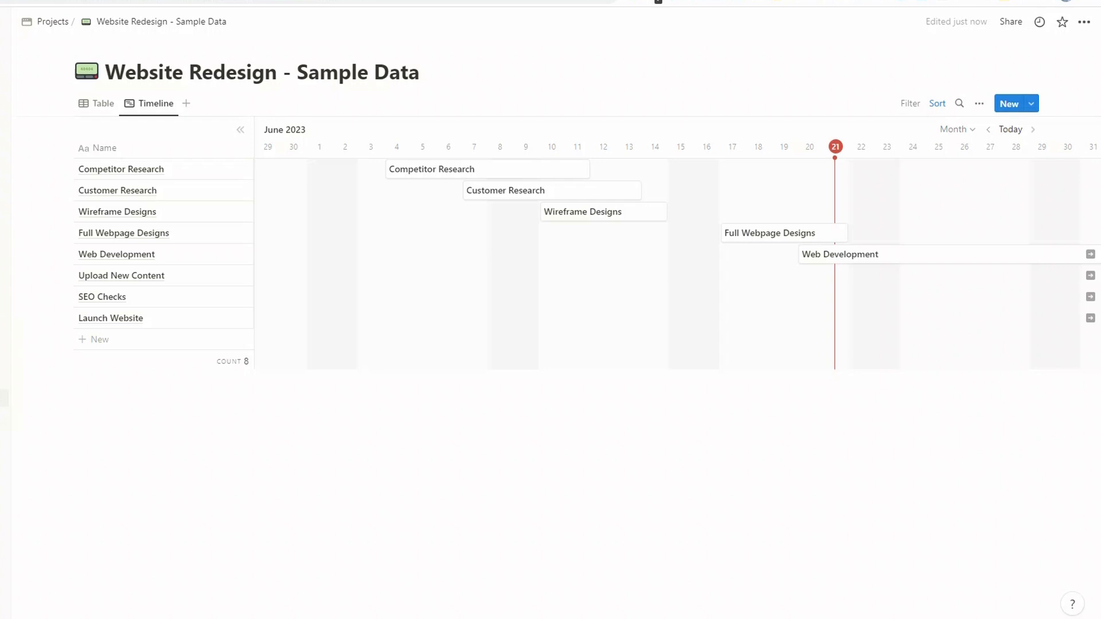
- Link Upload New Content to block SEO Checks, and SEO Checks to block Launch Website
{"action": "scroll", "coordinate": [677, 264], "scroll_direction": "right", "scroll_amount": 15}
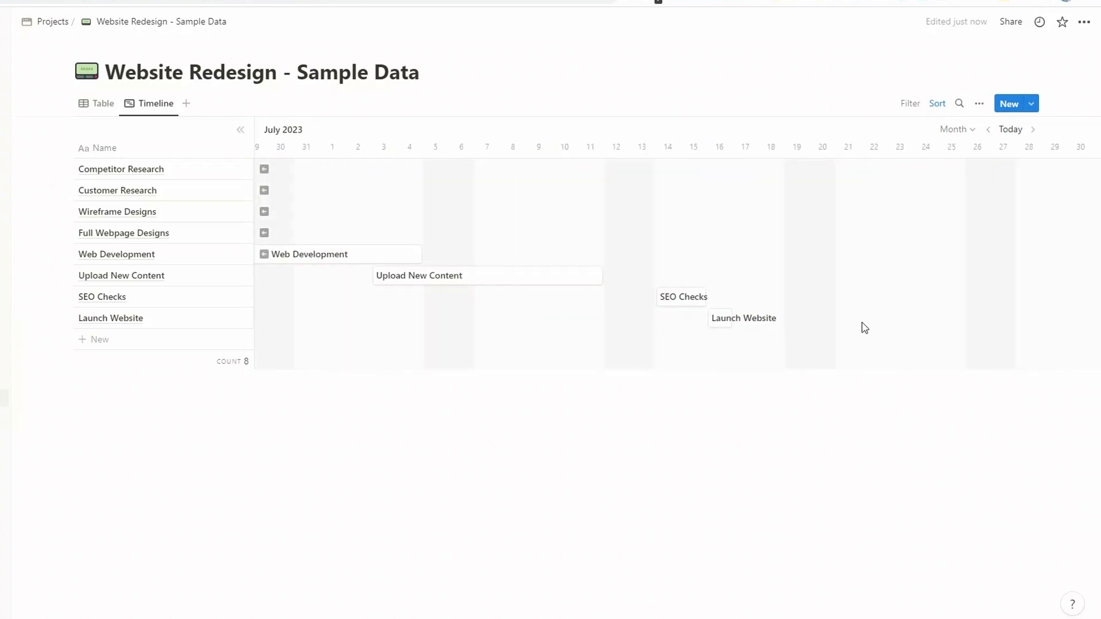
{"action": "mouse_move", "coordinate": [608, 281]}
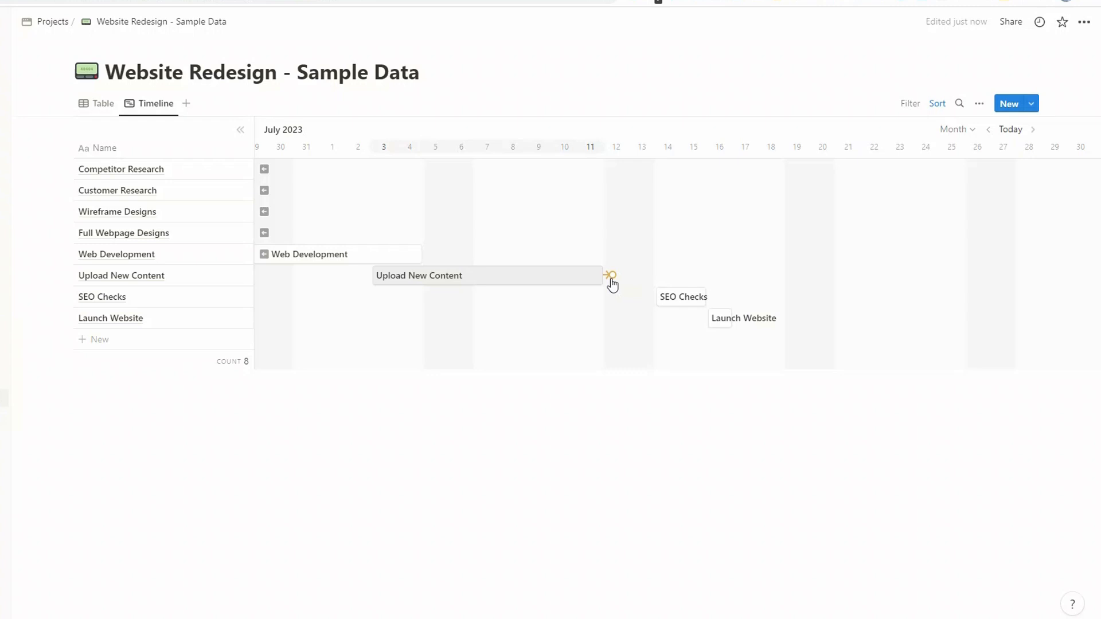
{"action": "left_click_drag", "start_coordinate": [611, 276], "coordinate": [613, 284]}
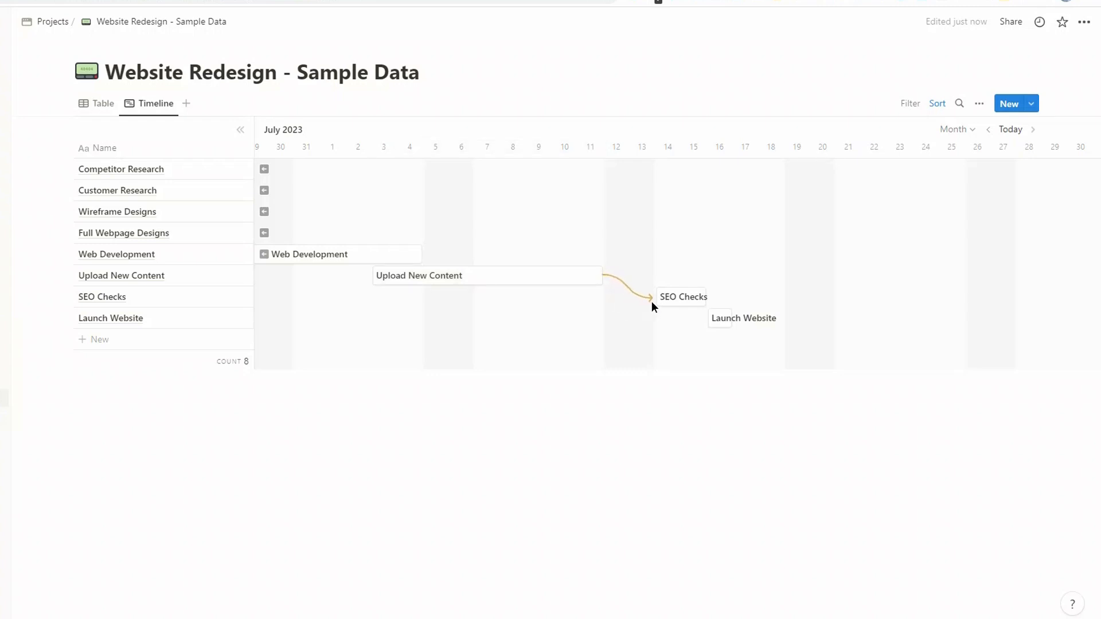
{"action": "left_click_drag", "start_coordinate": [652, 301], "coordinate": [659, 297]}
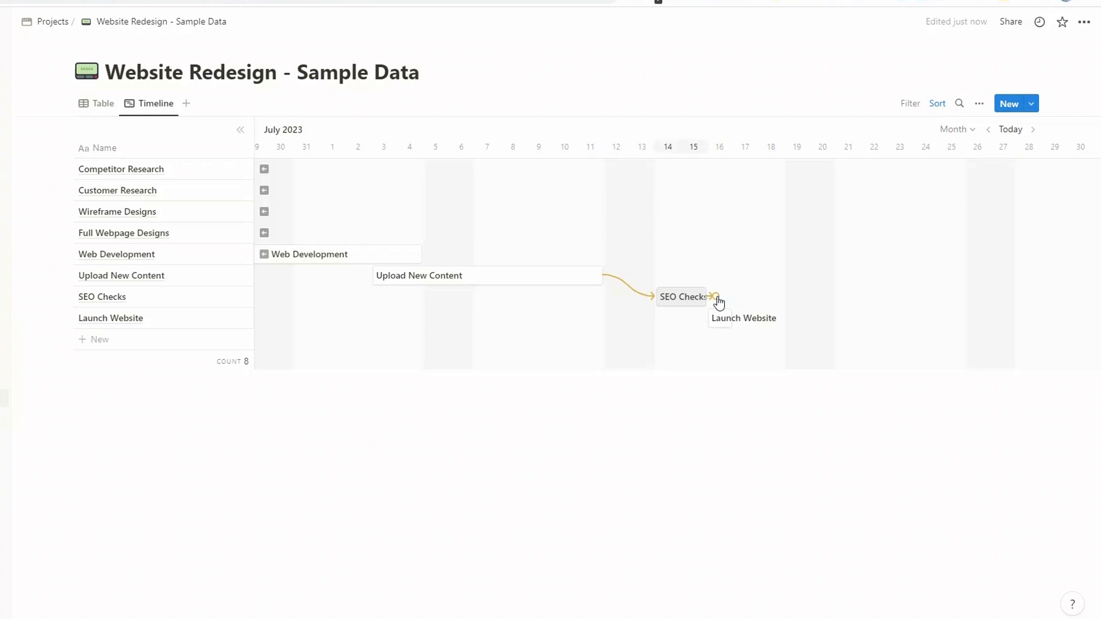
{"action": "left_click_drag", "start_coordinate": [717, 298], "coordinate": [723, 318]}
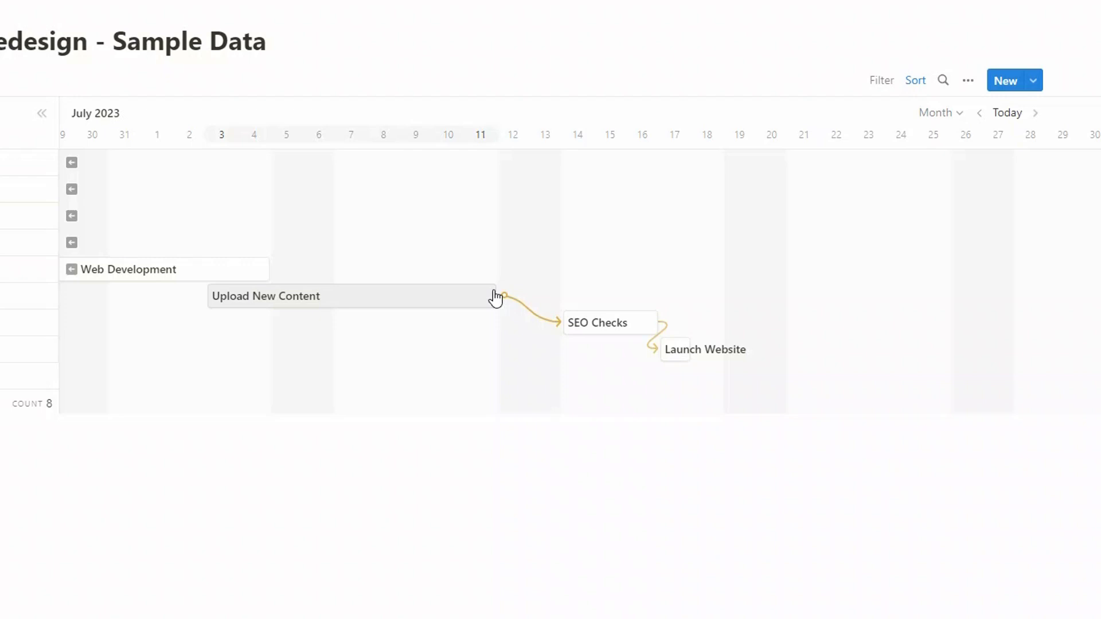
- Extend Upload New Content to end Aug 15, then pull its end back to Aug 13
{"action": "left_click_drag", "start_coordinate": [494, 285], "coordinate": [624, 283]}
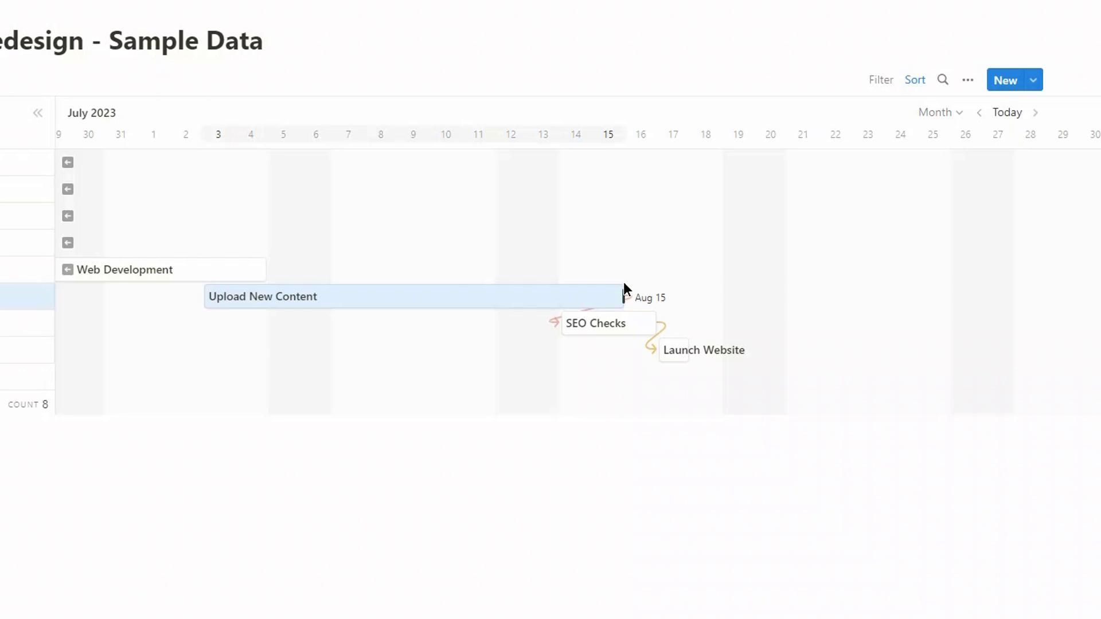
{"action": "left_click_drag", "start_coordinate": [624, 283], "coordinate": [624, 287]}
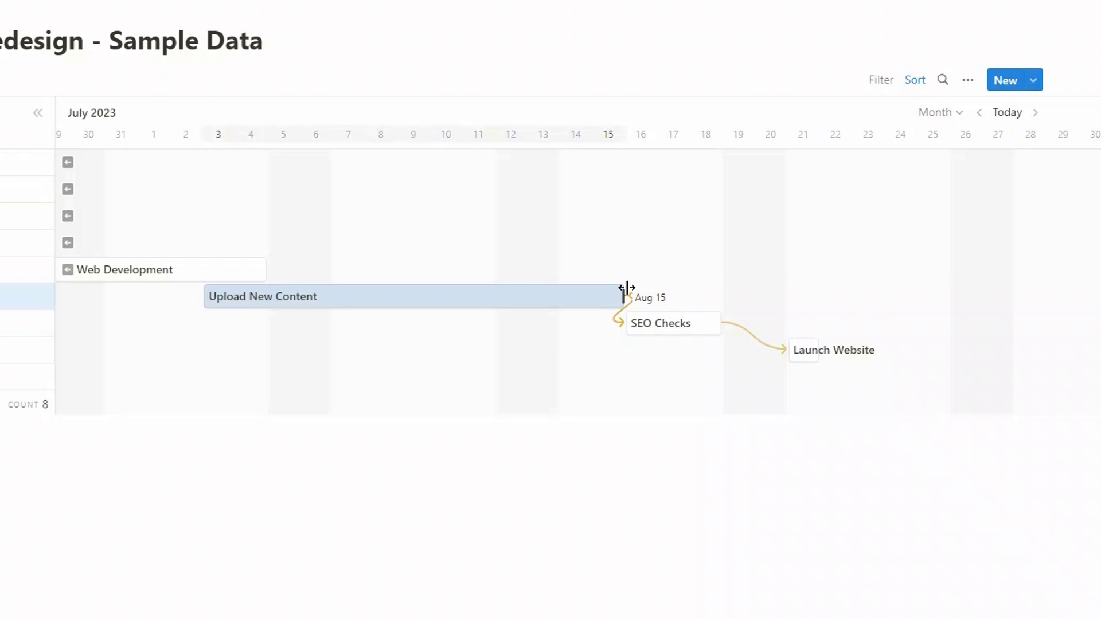
{"action": "left_click_drag", "start_coordinate": [618, 296], "coordinate": [493, 296]}
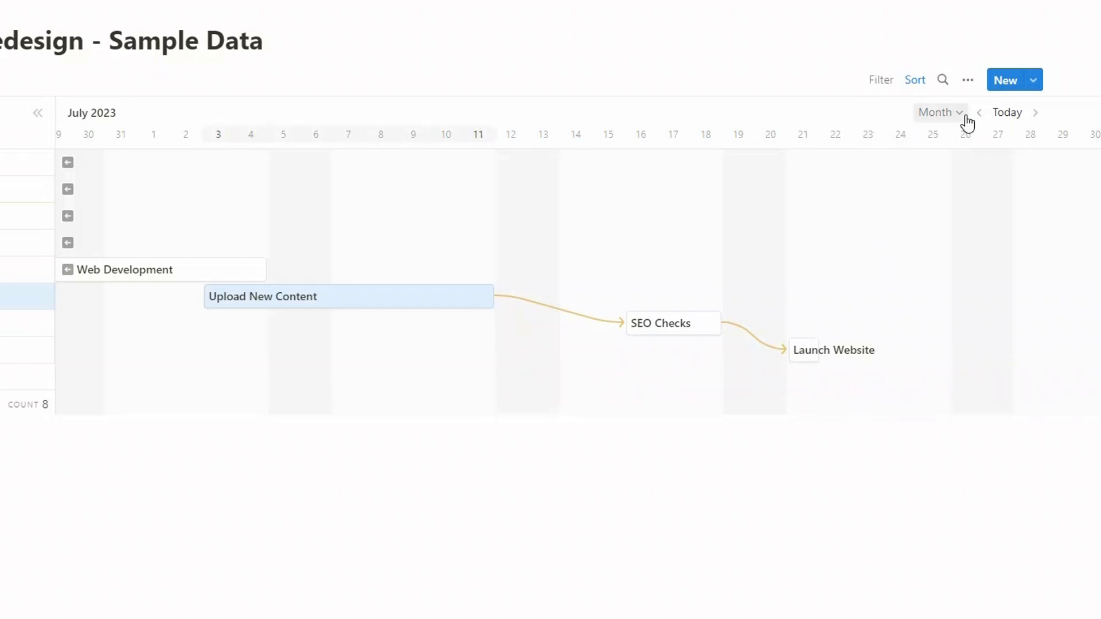
- Try each timeline dependency shifting option, settling on 'Shift only when dates overlap'
{"action": "left_click", "coordinate": [967, 83]}
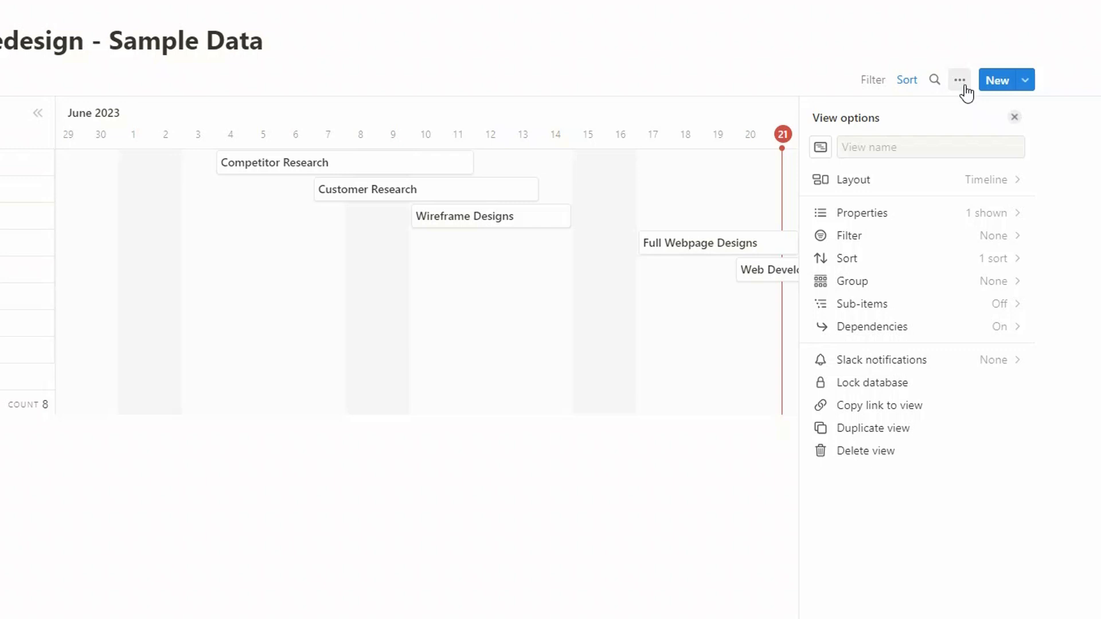
{"action": "left_click", "coordinate": [973, 334]}
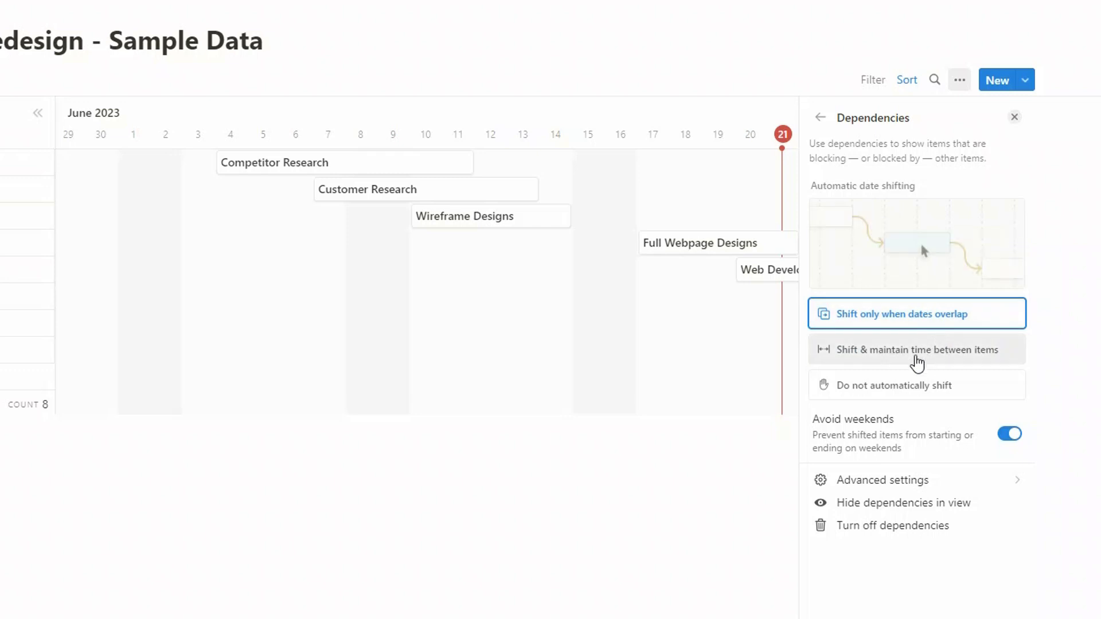
{"action": "left_click", "coordinate": [894, 356]}
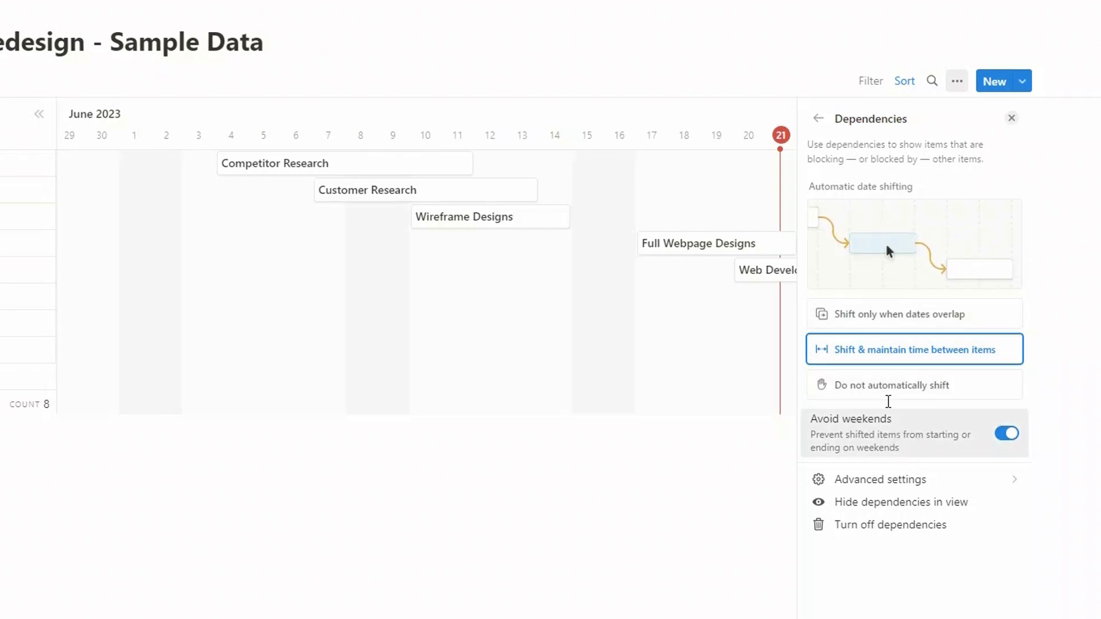
{"action": "left_click", "coordinate": [923, 401]}
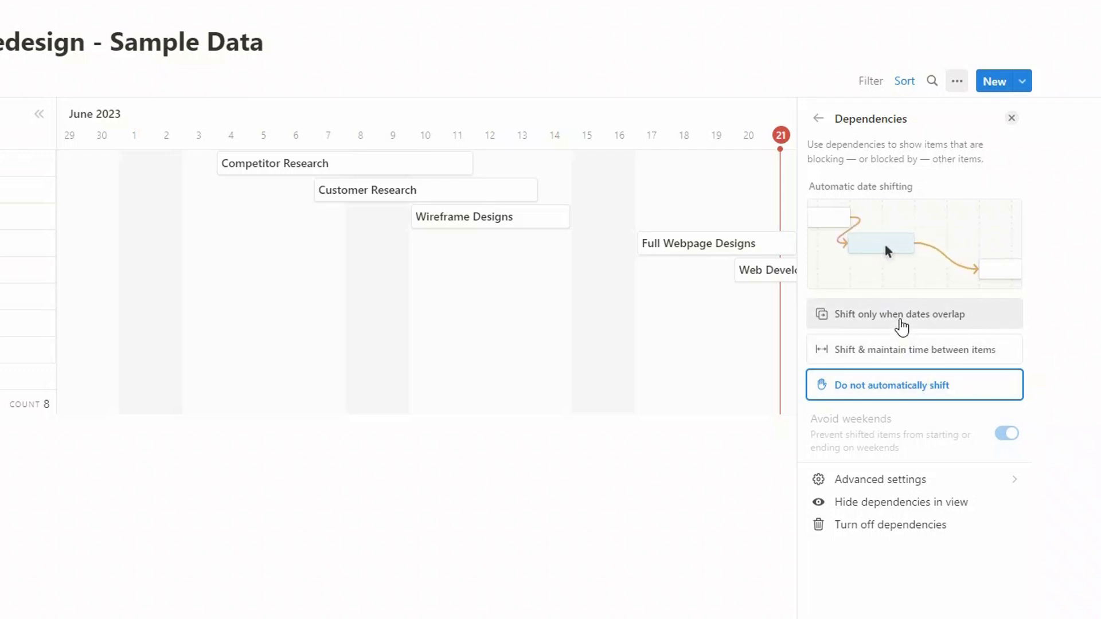
{"action": "left_click", "coordinate": [905, 325]}
{"action": "left_click", "coordinate": [448, 581]}
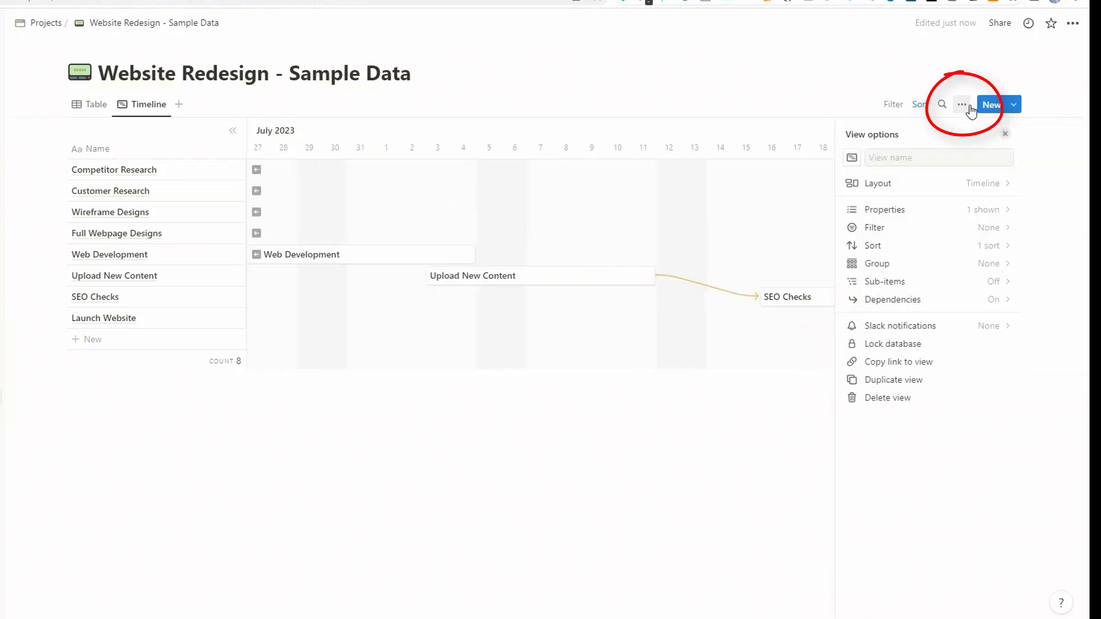
- Briefly show Status on the timeline bars, then hide it so bars show only task names
{"action": "left_click", "coordinate": [890, 212]}
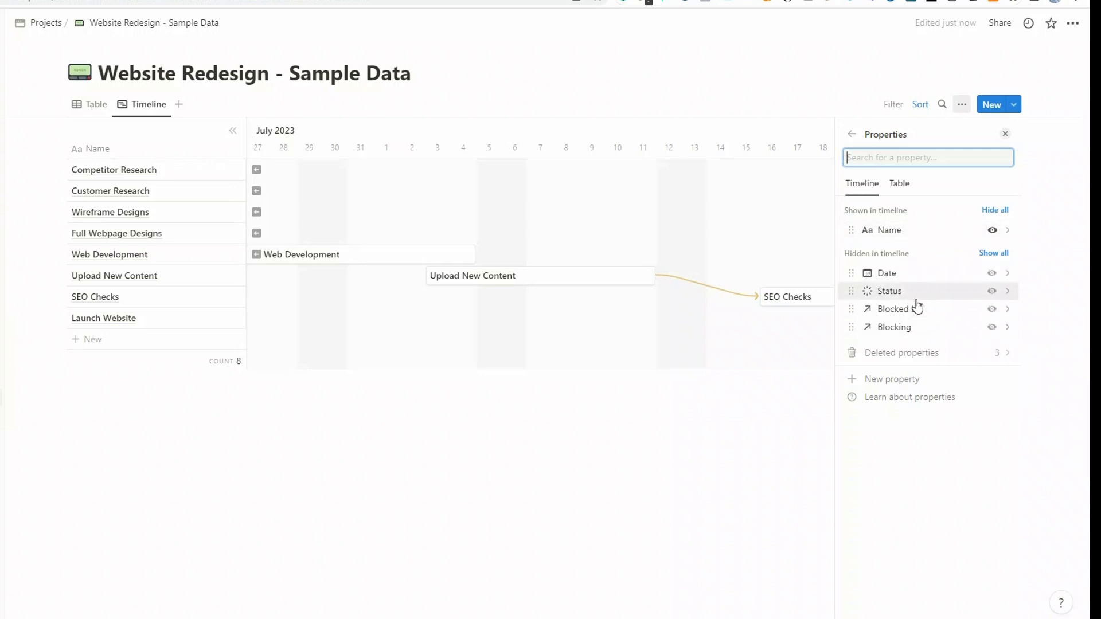
{"action": "left_click", "coordinate": [994, 296]}
{"action": "left_click", "coordinate": [688, 432]}
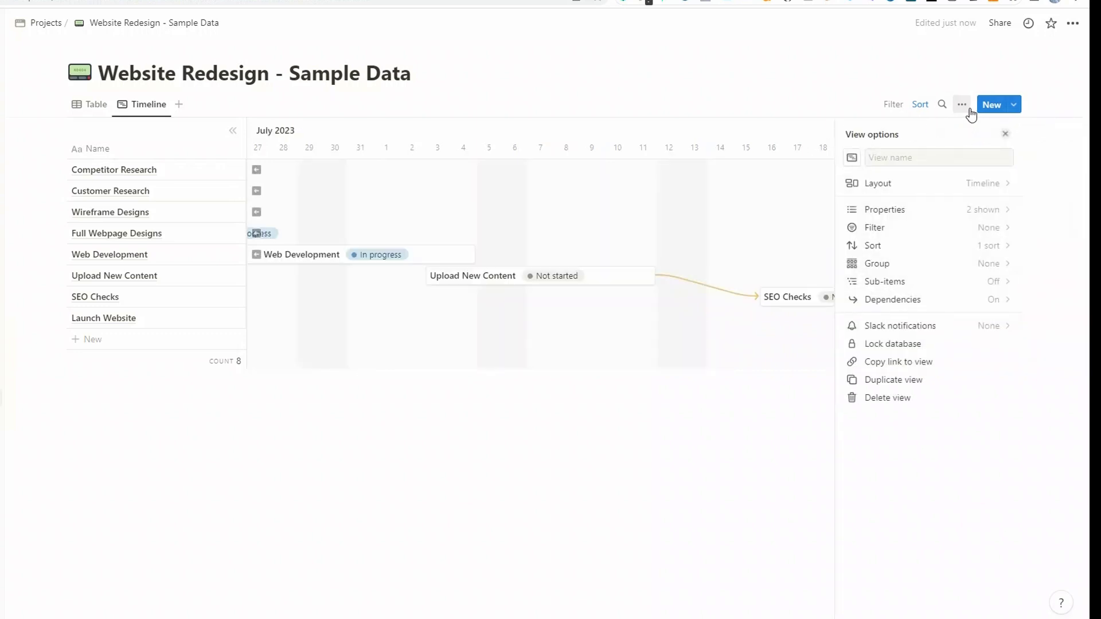
{"action": "left_click", "coordinate": [969, 213]}
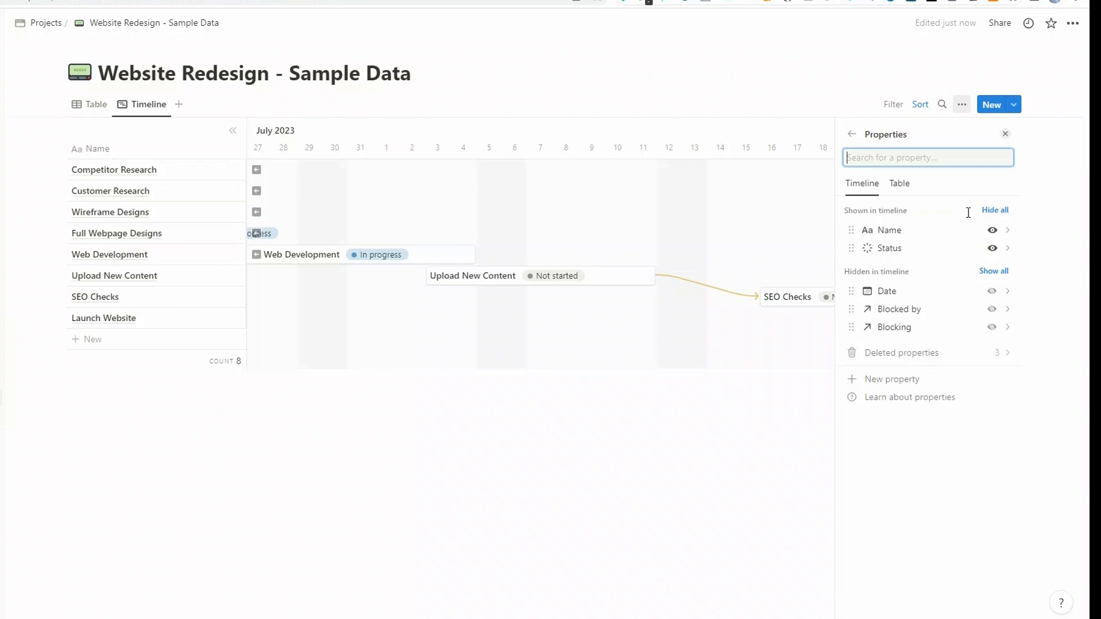
{"action": "left_click", "coordinate": [993, 249]}
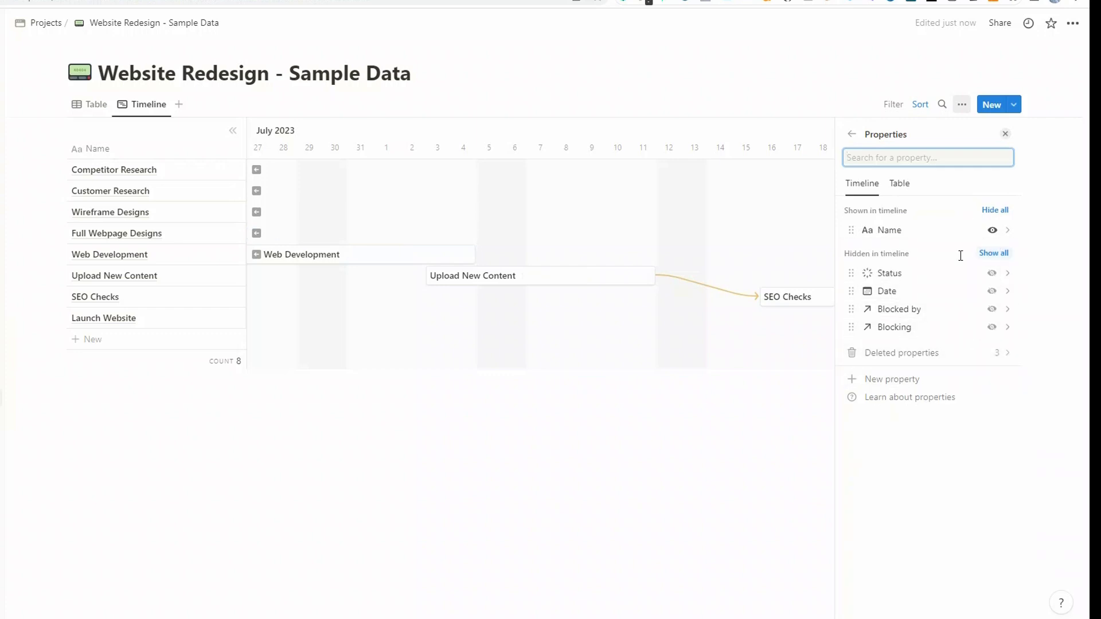
{"action": "left_click", "coordinate": [612, 593]}
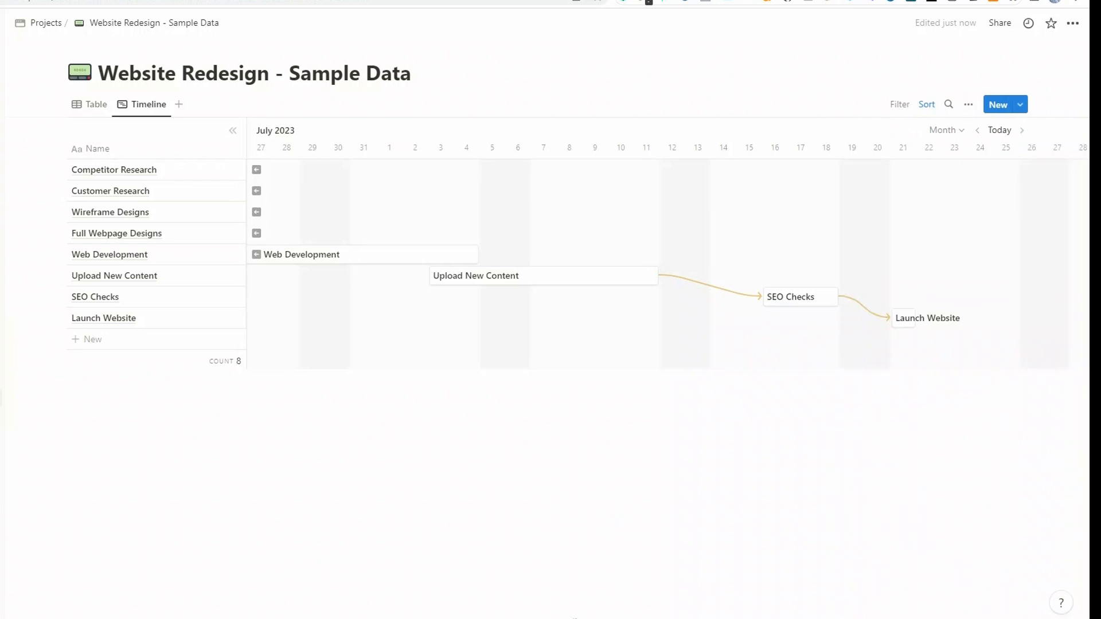
- Add a Board-layout view beside Table and Timeline with Not started, In progress and Done columns
{"action": "scroll", "coordinate": [552, 499], "scroll_direction": "left", "scroll_amount": 15}
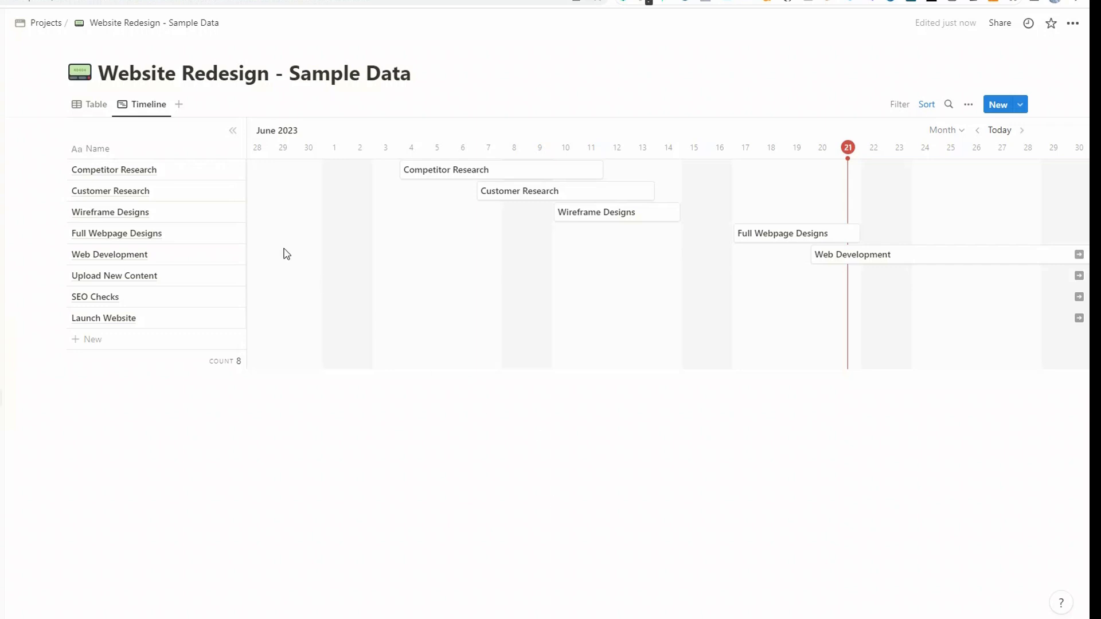
{"action": "left_click", "coordinate": [179, 105]}
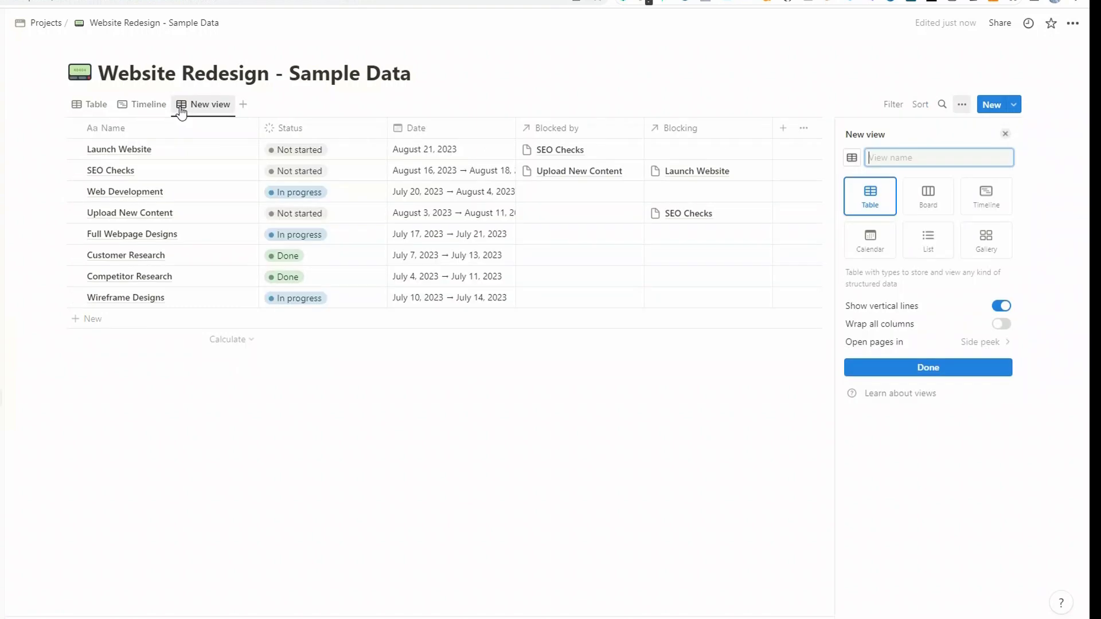
{"action": "left_click", "coordinate": [935, 203]}
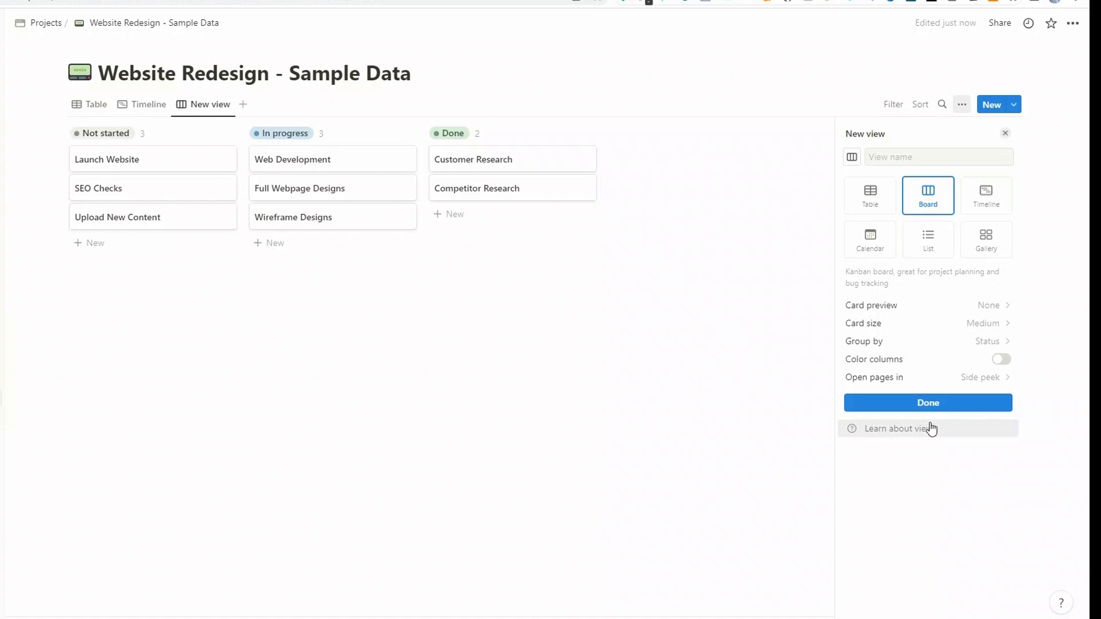
{"action": "left_click", "coordinate": [929, 404]}
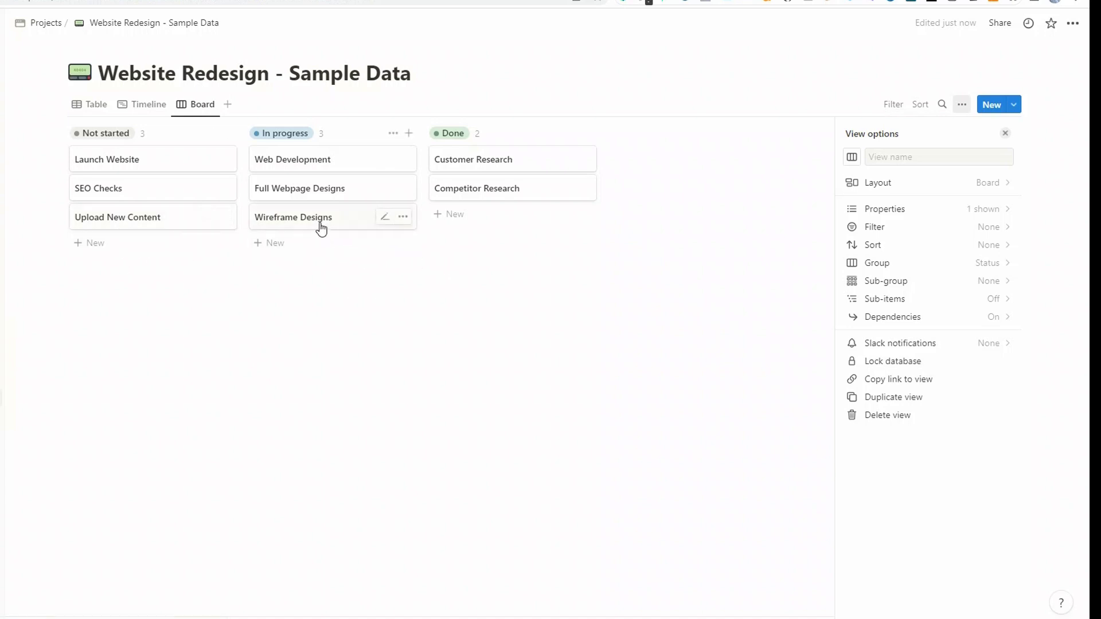
- Move the Wireframe Designs card from In progress to Done, then review the Table, Timeline and Board views
{"action": "left_click_drag", "start_coordinate": [324, 226], "coordinate": [511, 222]}
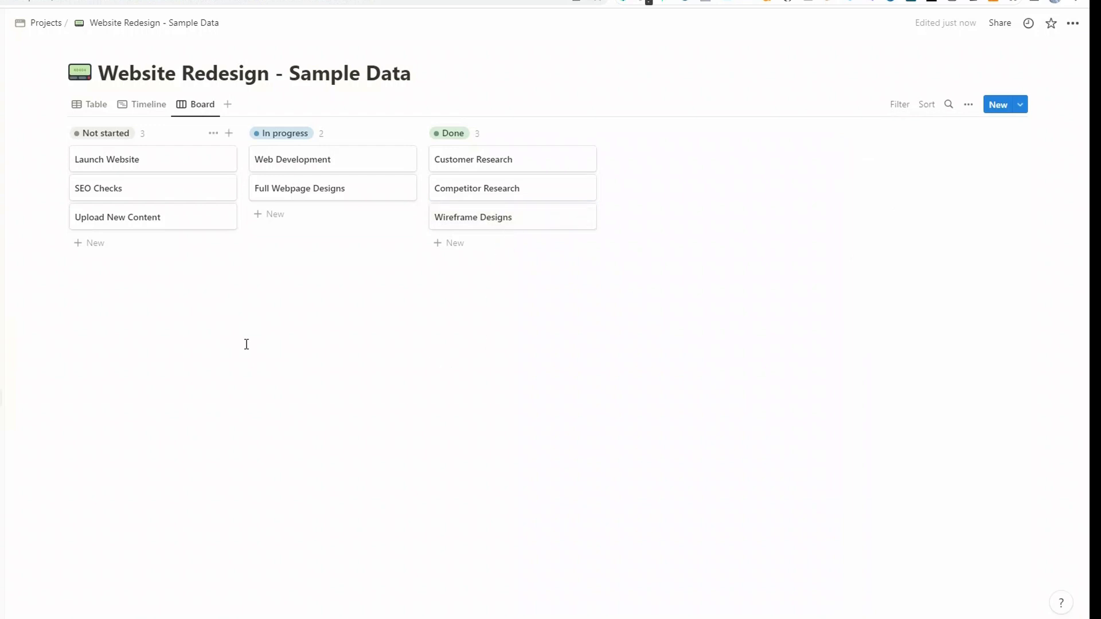
{"action": "left_click", "coordinate": [77, 104]}
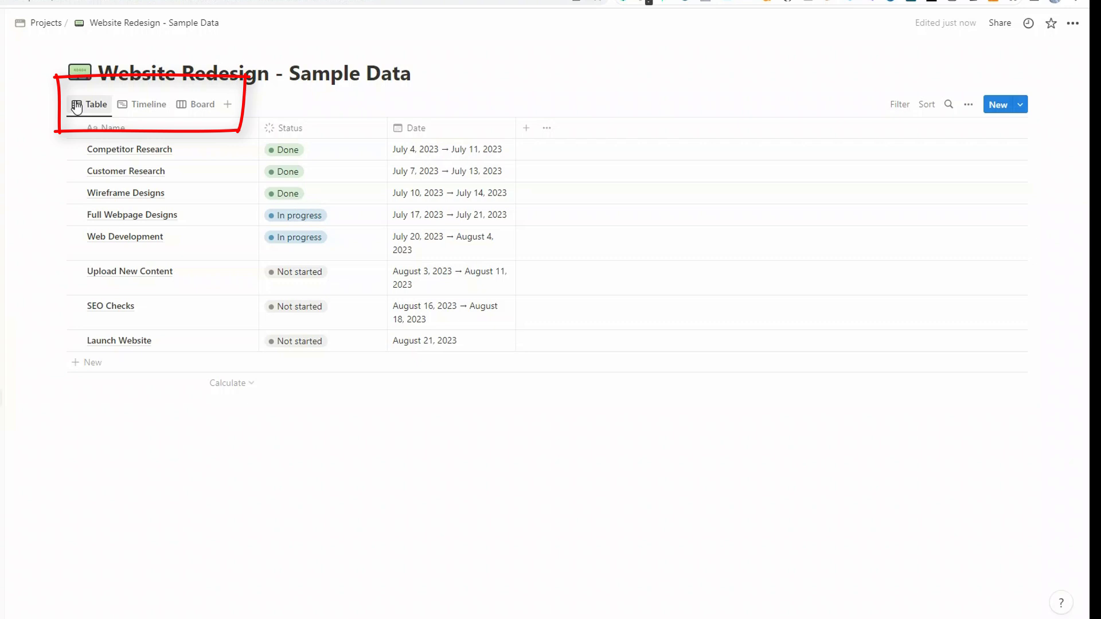
{"action": "left_click", "coordinate": [140, 114]}
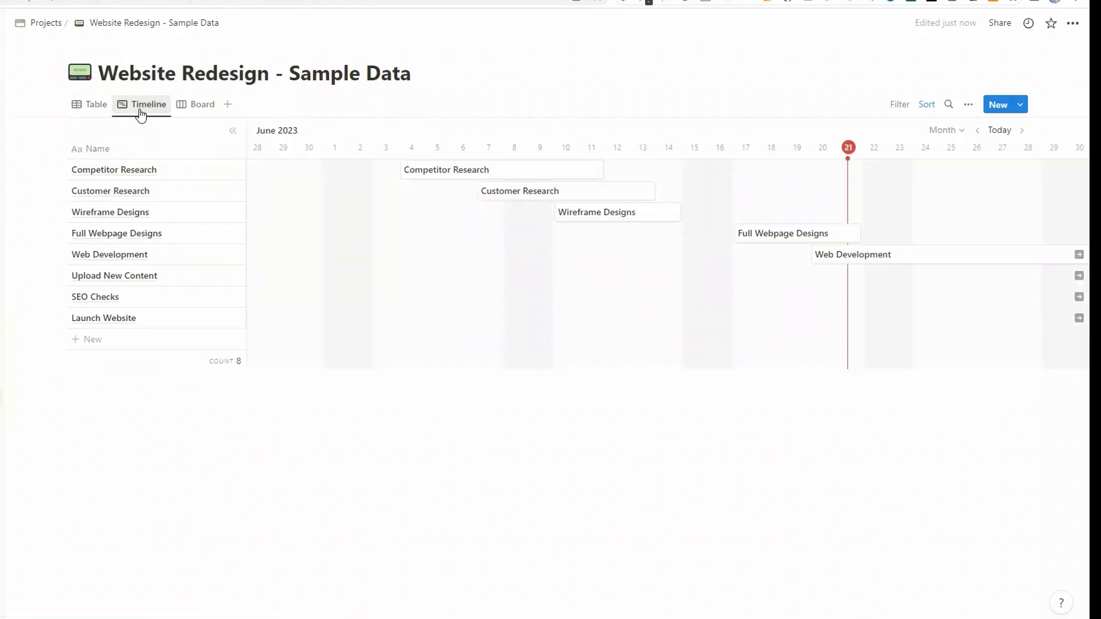
{"action": "left_click", "coordinate": [202, 109]}
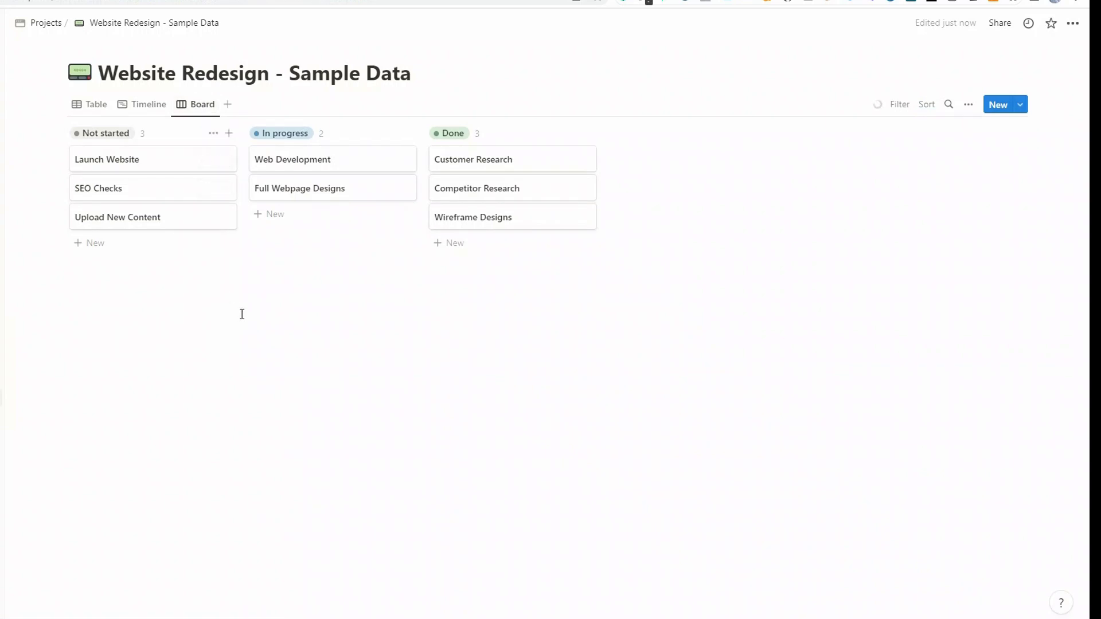